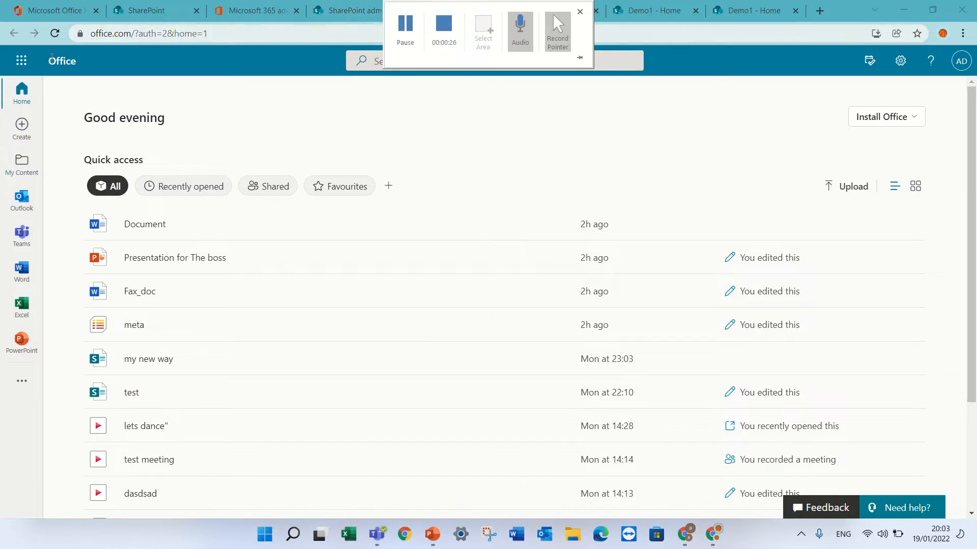
# Step: Go through the Microsoft 365 admin center to the SharePoint admin center and open its list of active sites
pyautogui.click(24, 70)
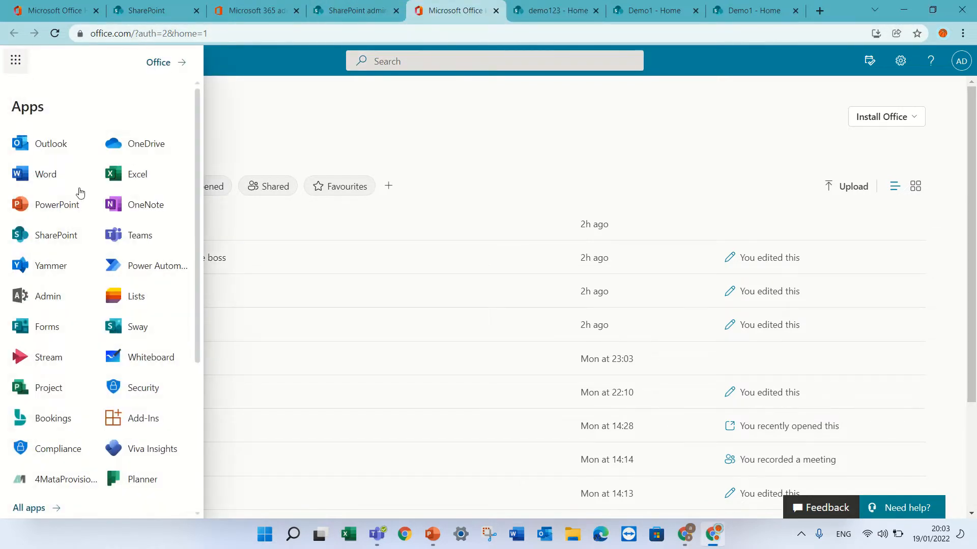
pyautogui.click(51, 299)
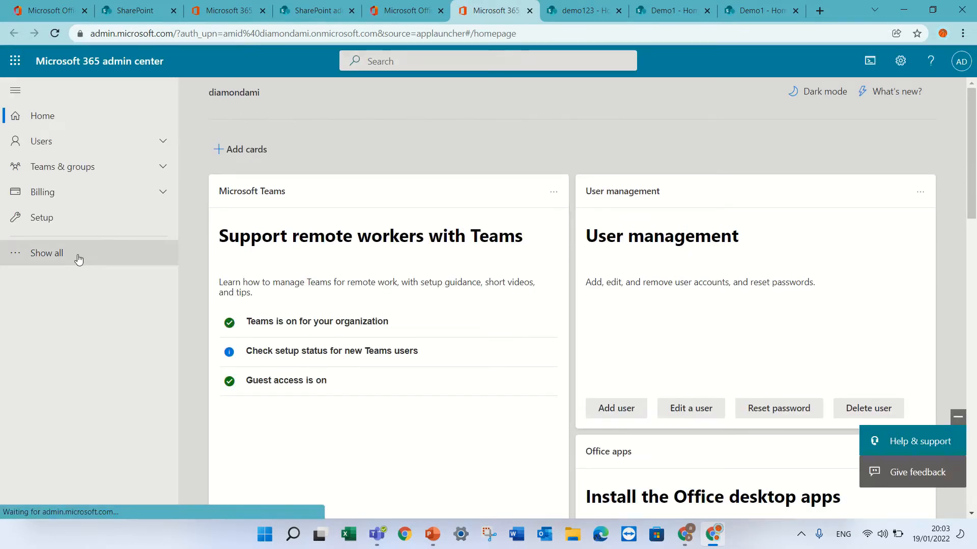
pyautogui.click(77, 254)
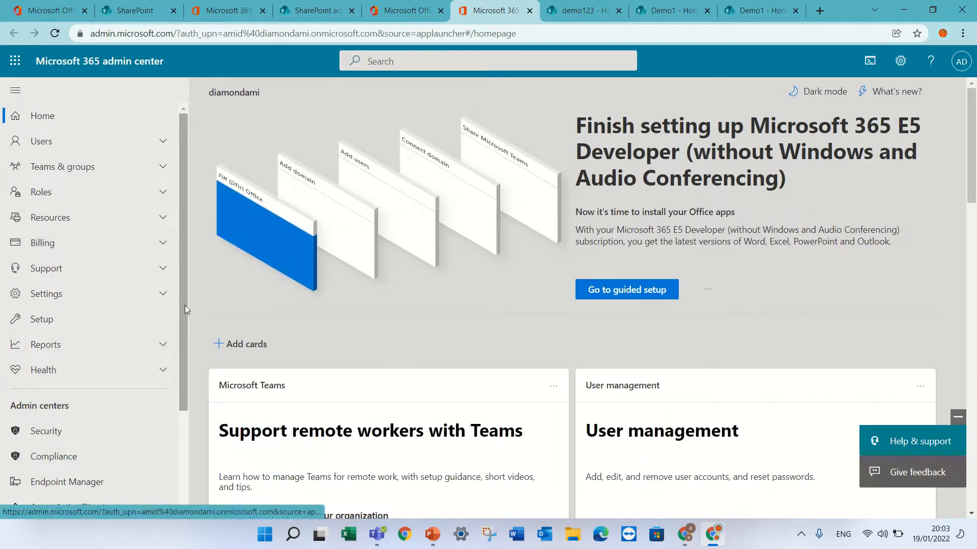
pyautogui.moveTo(185, 305); pyautogui.dragTo(197, 397)
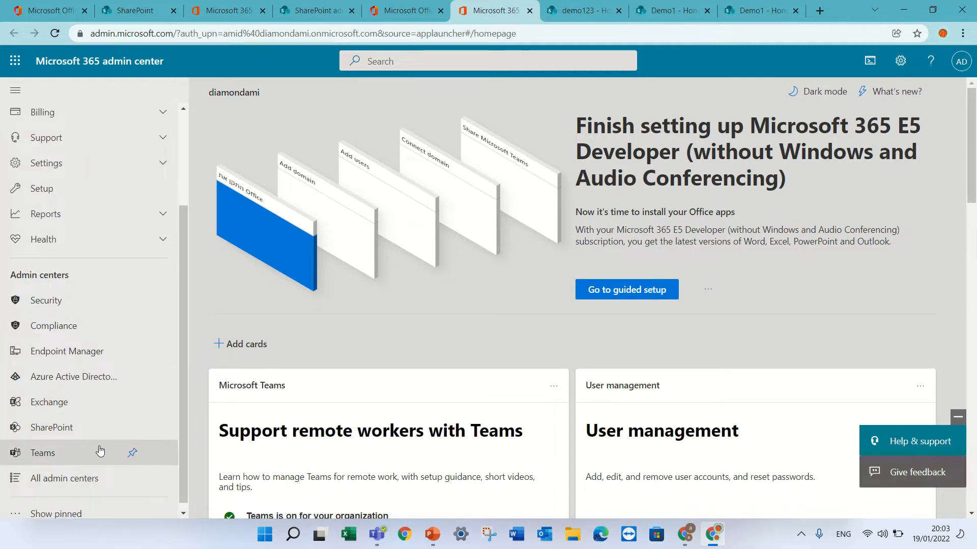
pyautogui.click(98, 429)
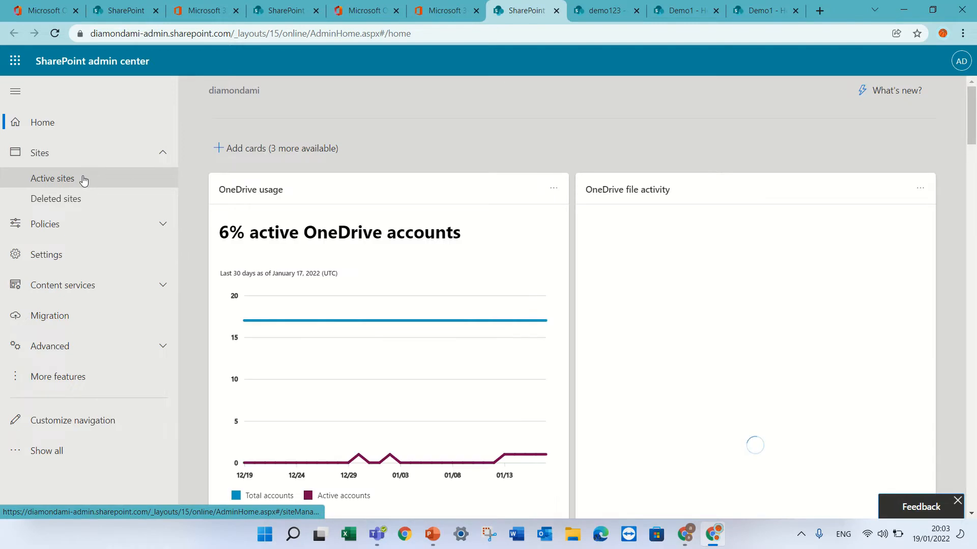
pyautogui.click(83, 179)
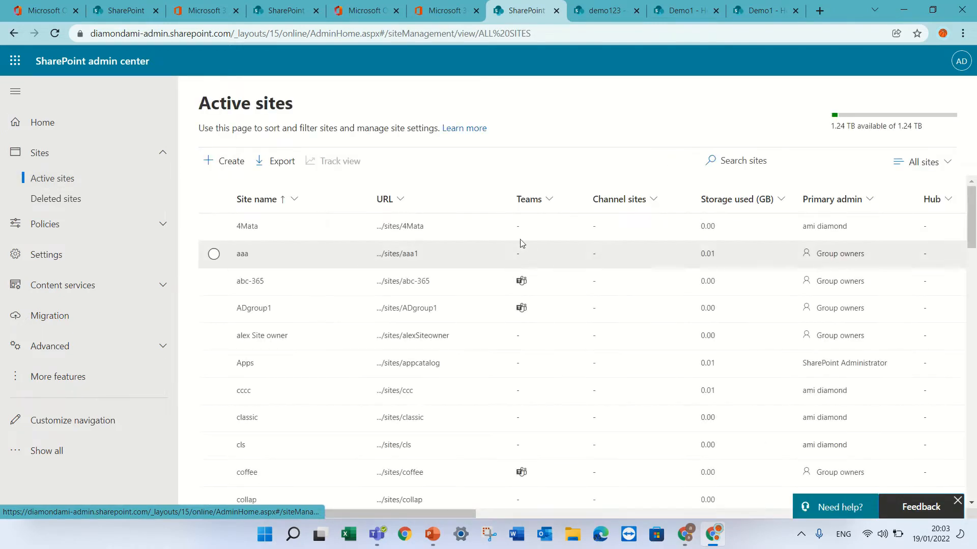
# Step: View the site types available for creation, close them, and search the active sites for HR
pyautogui.click(233, 163)
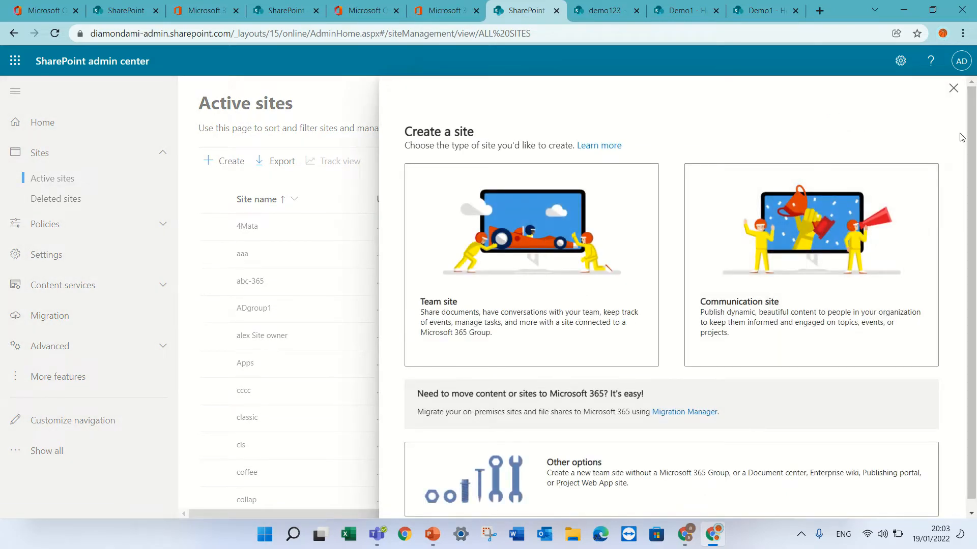
pyautogui.click(953, 88)
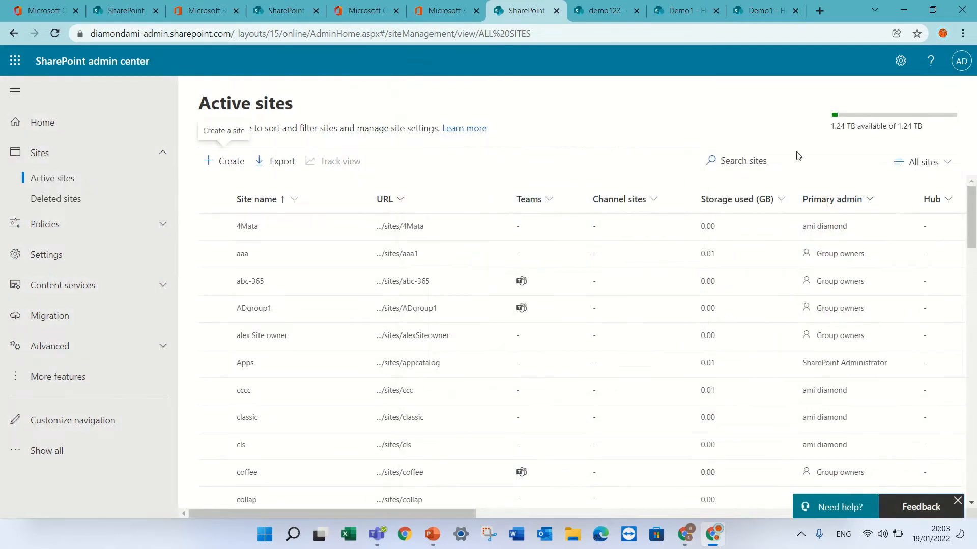
pyautogui.click(750, 159)
pyautogui.write('HR')
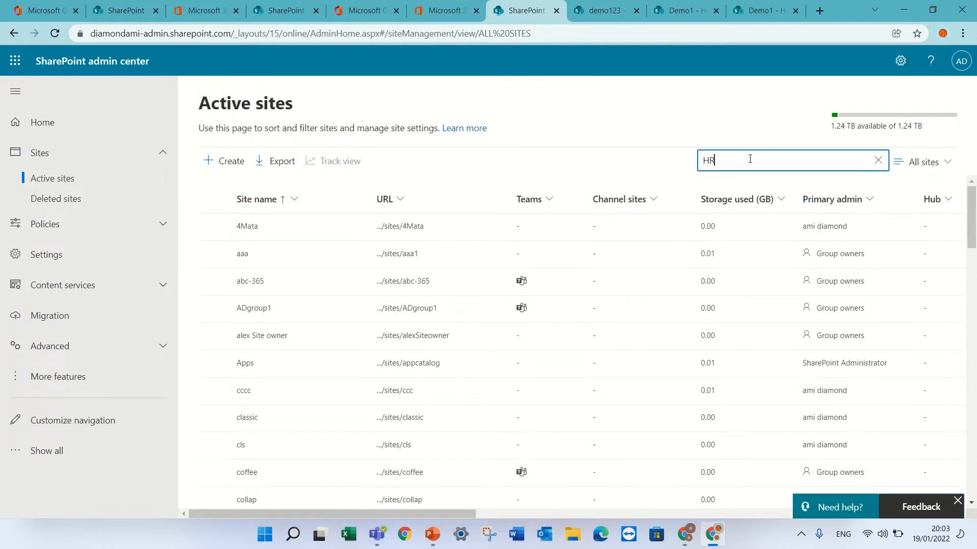
pyautogui.press('Return')
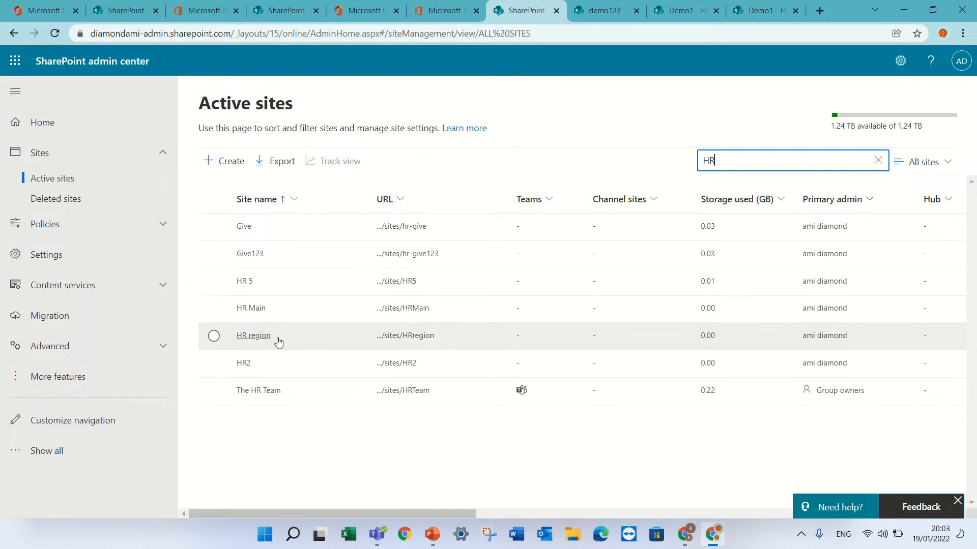
# Step: Register the HR Main site as a hub site named HR Main and check its entry in the Hub column
pyautogui.click(214, 310)
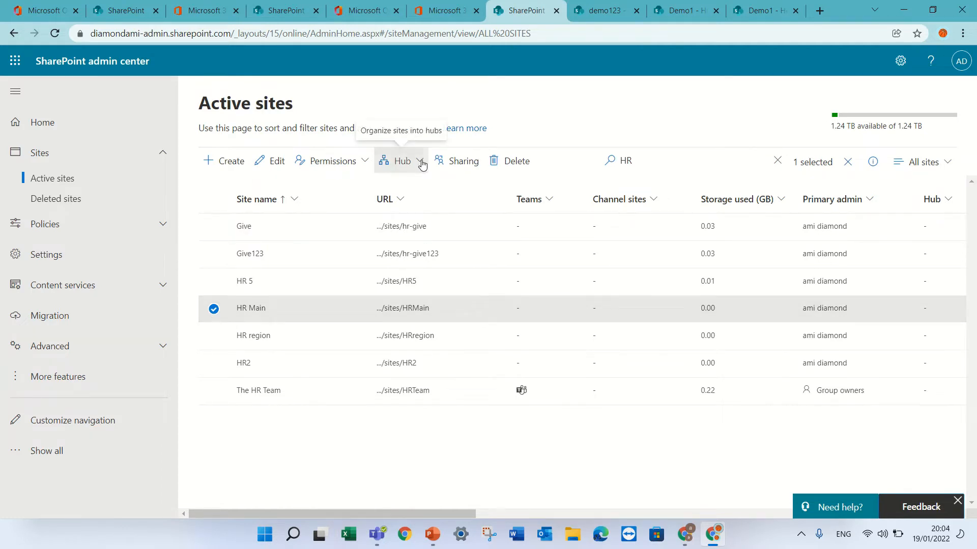
pyautogui.click(401, 161)
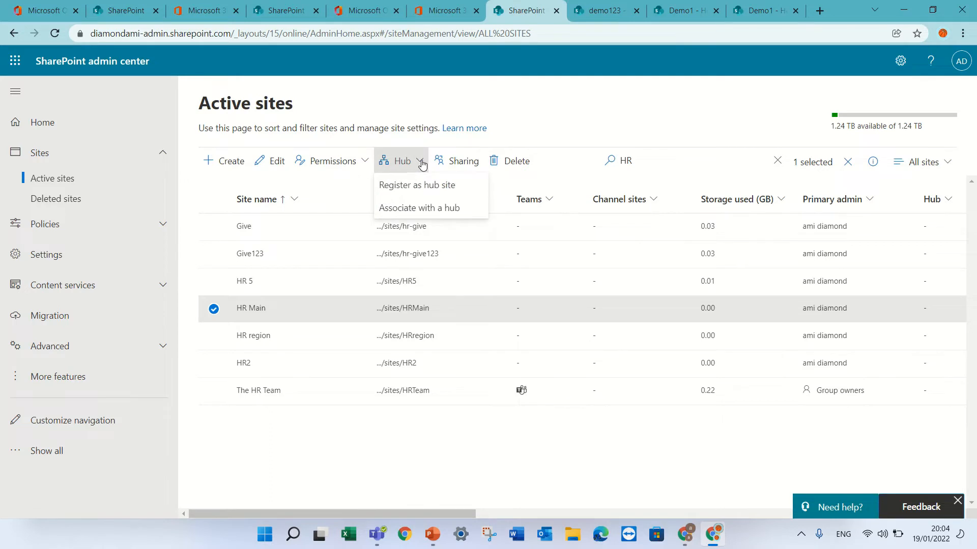
pyautogui.click(472, 191)
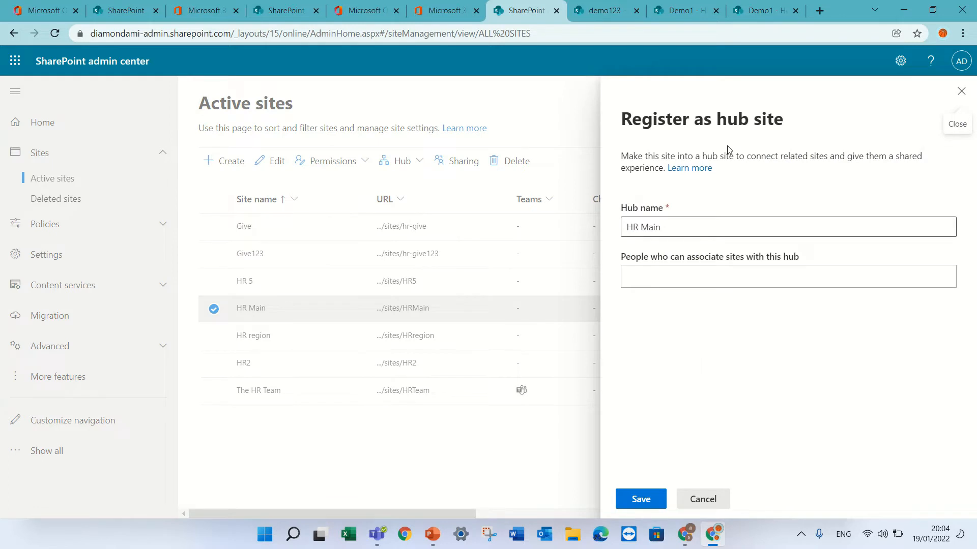
pyautogui.click(674, 281)
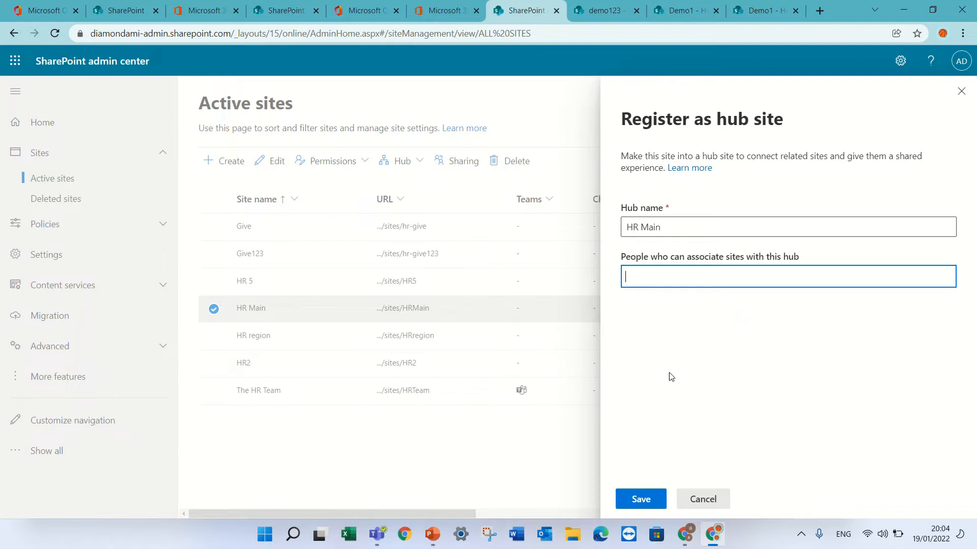
pyautogui.click(645, 502)
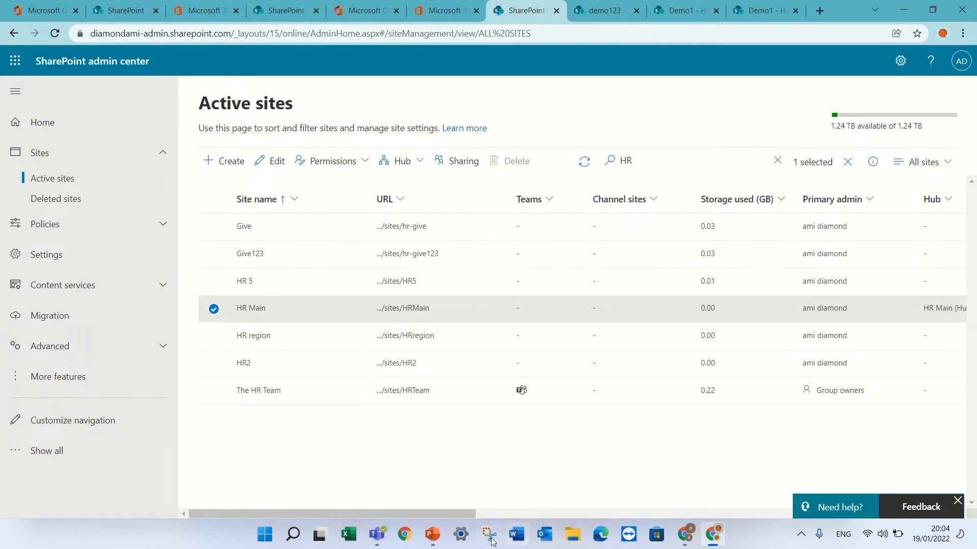
pyautogui.moveTo(465, 515); pyautogui.dragTo(504, 502)
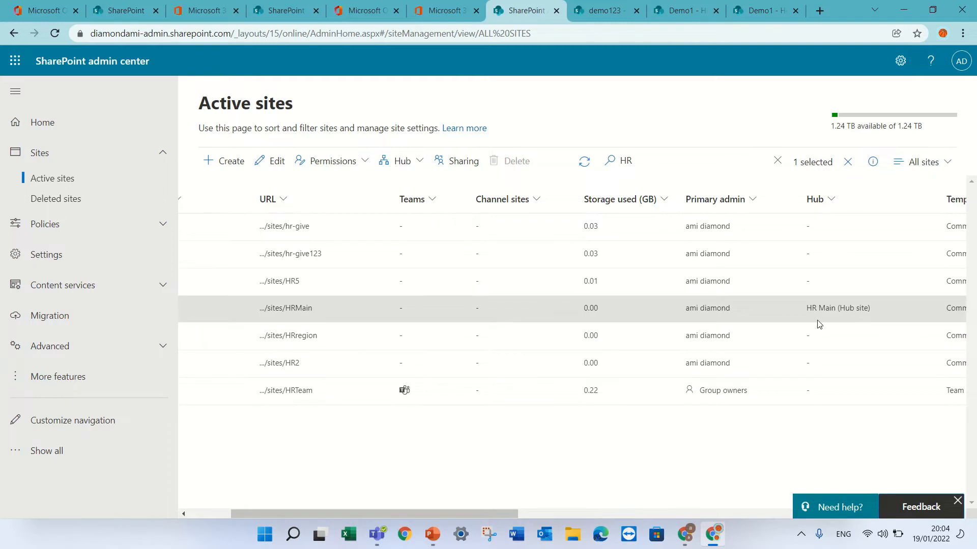
pyautogui.moveTo(501, 511); pyautogui.dragTo(367, 520)
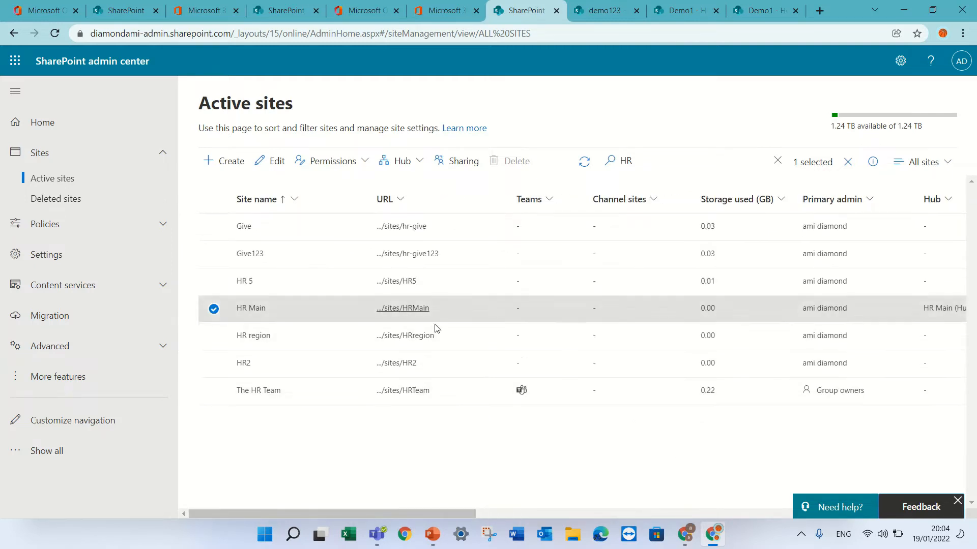
# Step: View the HR region site's home page without a template and return to the active sites list
pyautogui.click(407, 335)
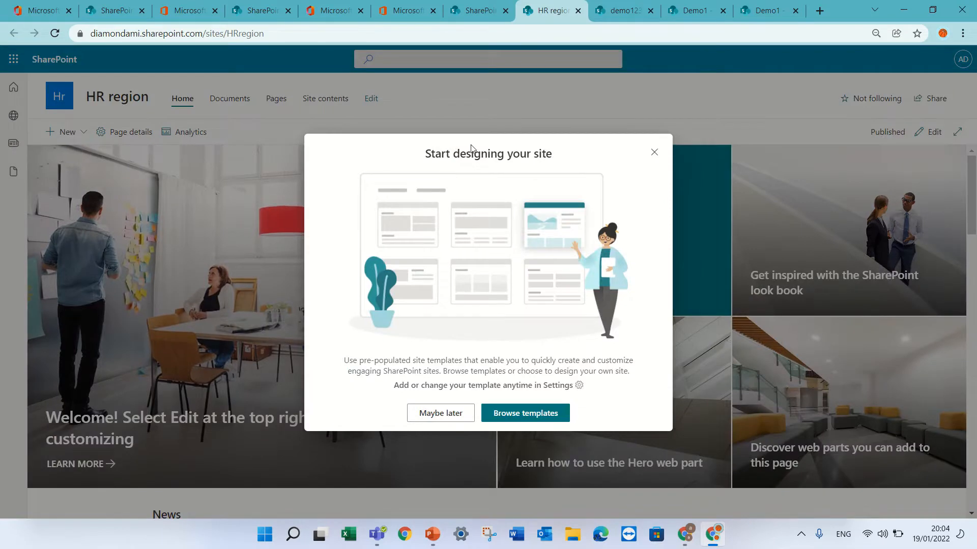
pyautogui.click(654, 152)
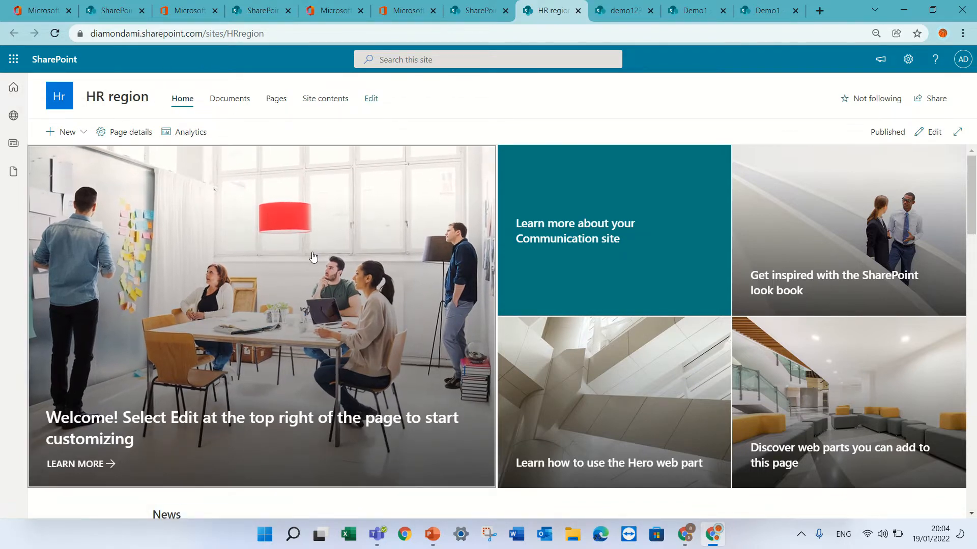
pyautogui.click(473, 10)
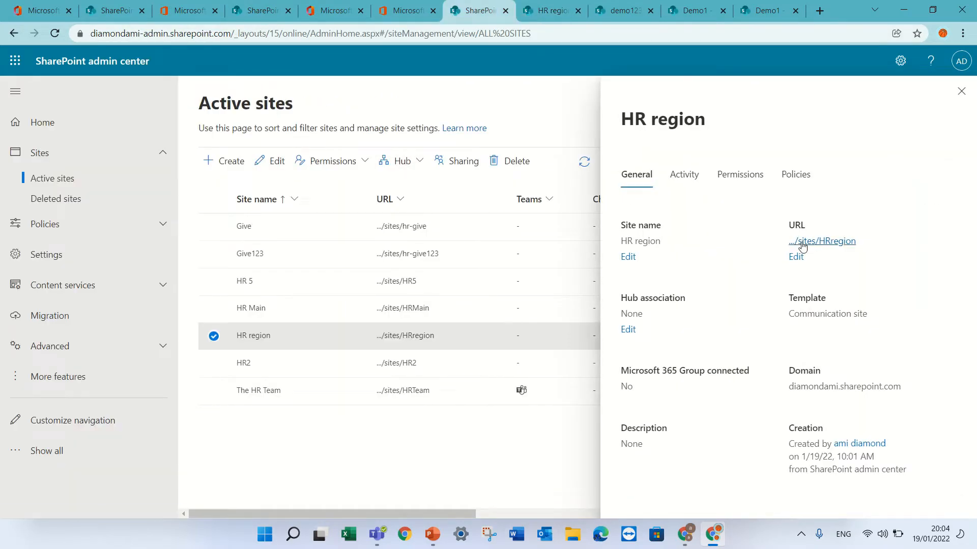
pyautogui.click(961, 91)
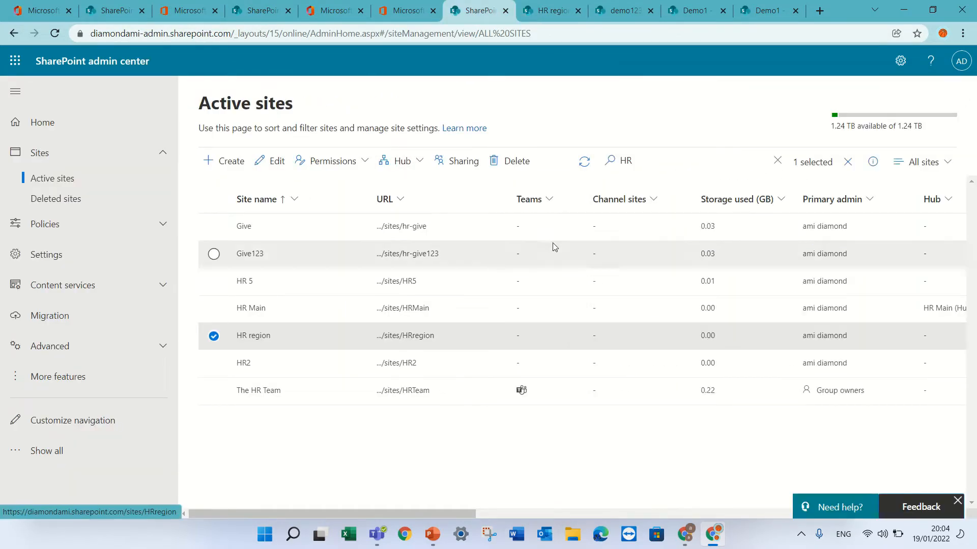
# Step: Open the HR Main site without a template and add a label named HR Global to its hub navigation
pyautogui.click(399, 309)
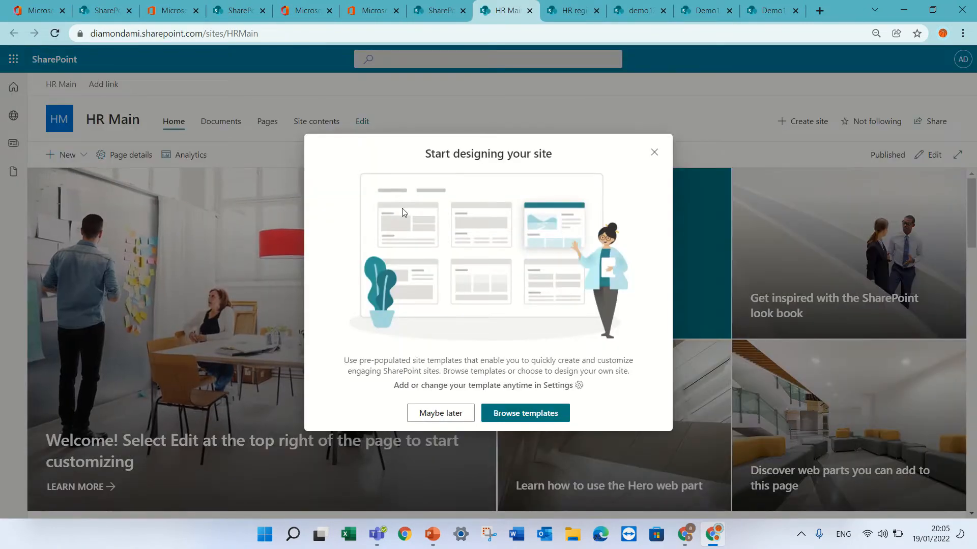
pyautogui.click(654, 153)
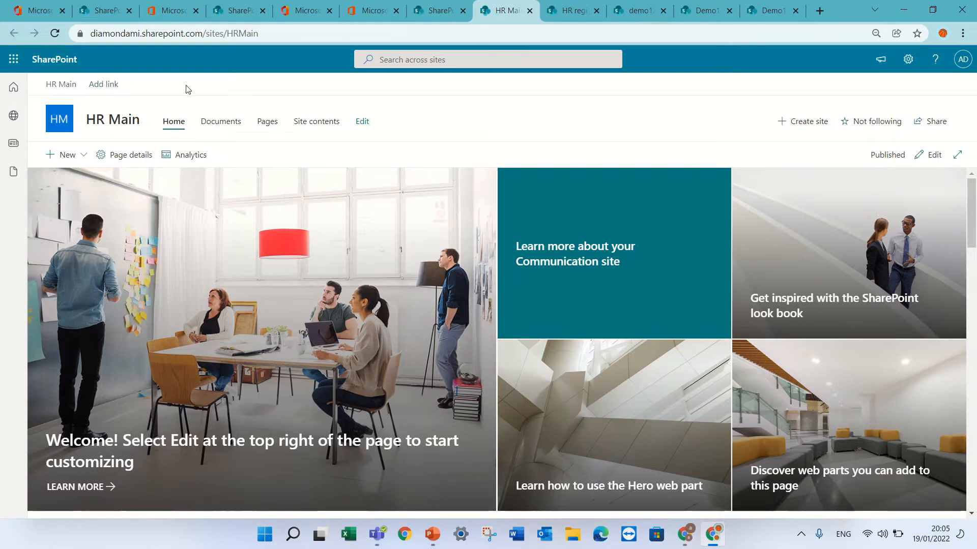
pyautogui.click(110, 84)
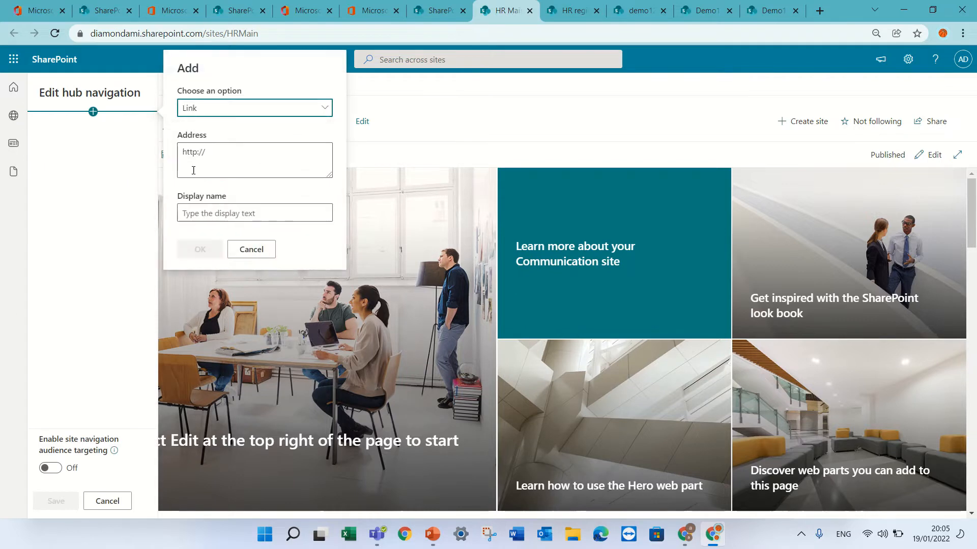
pyautogui.click(261, 111)
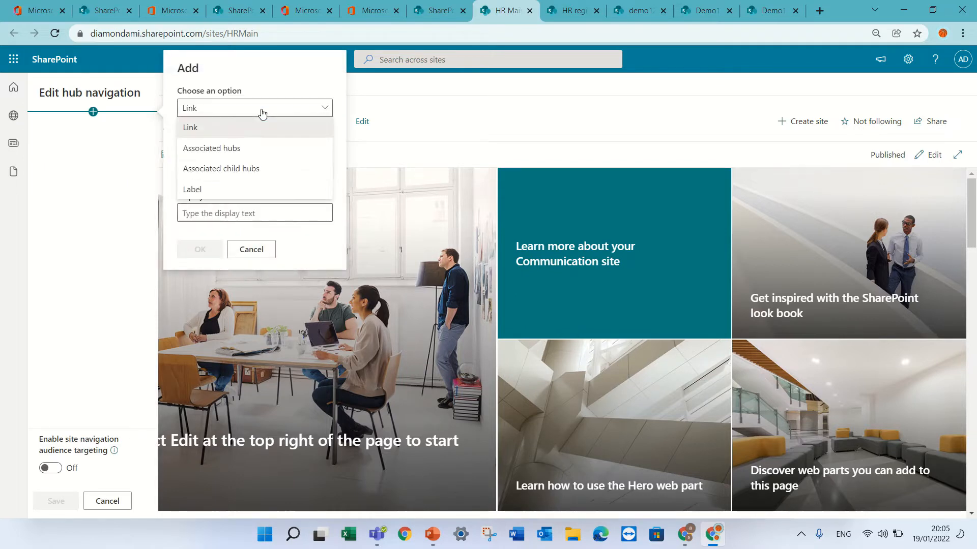
pyautogui.click(223, 191)
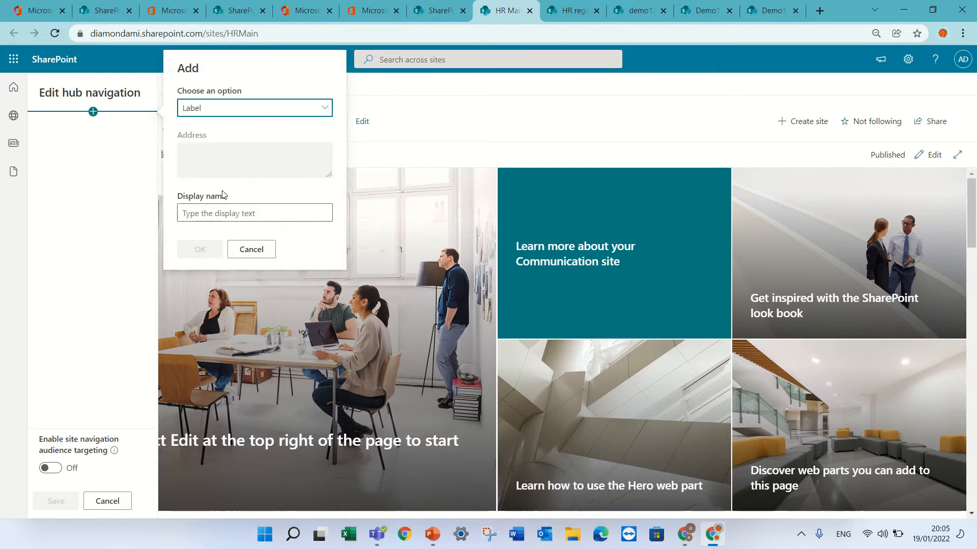
pyautogui.click(229, 214)
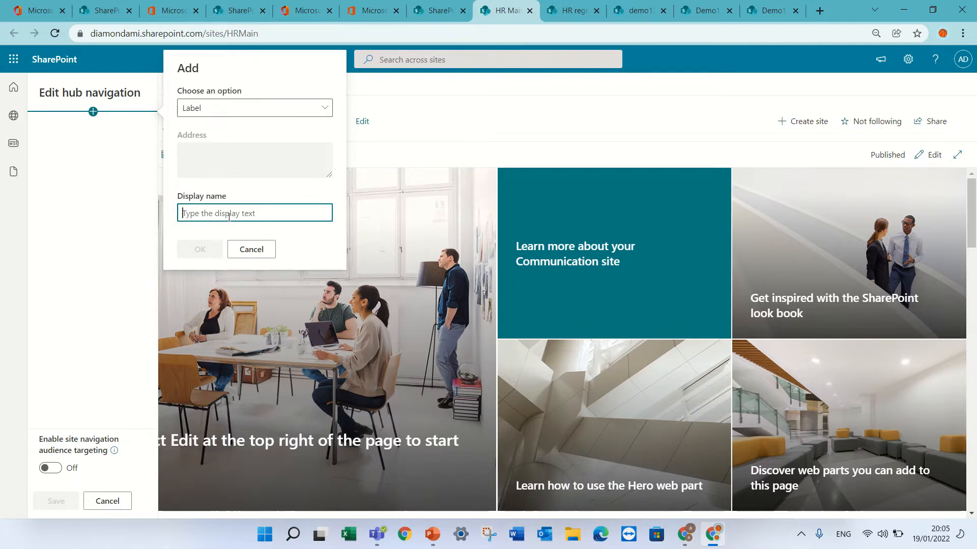
pyautogui.write('HR')
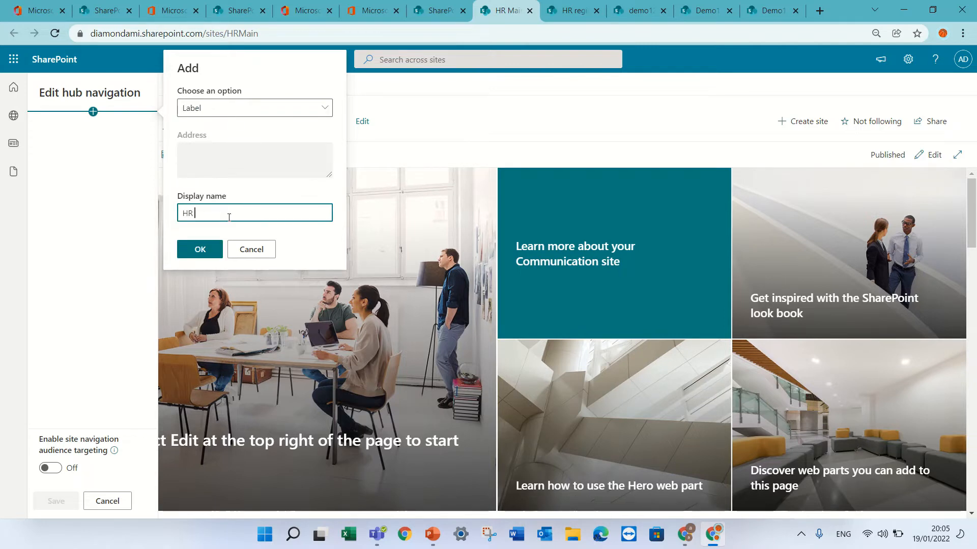
pyautogui.write(' Global')
pyautogui.click(199, 249)
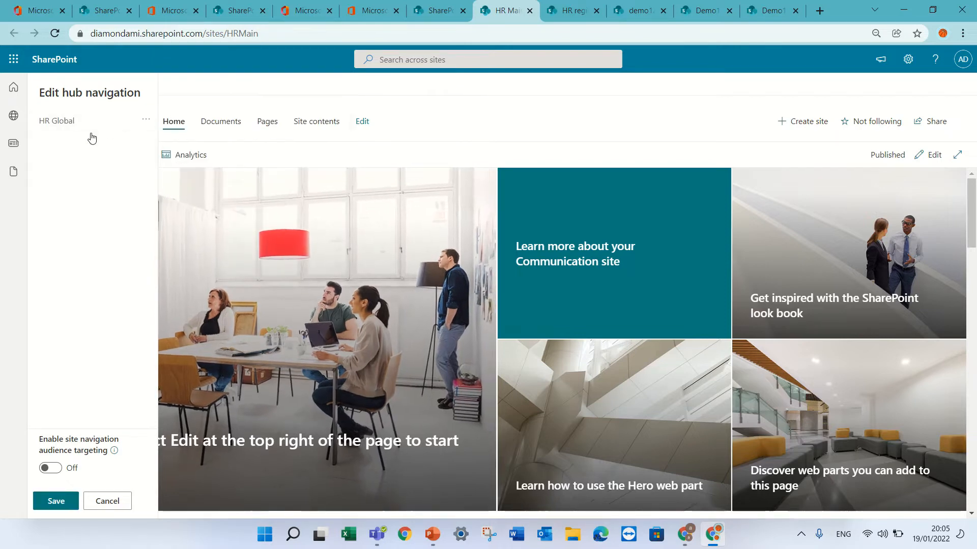
pyautogui.click(93, 133)
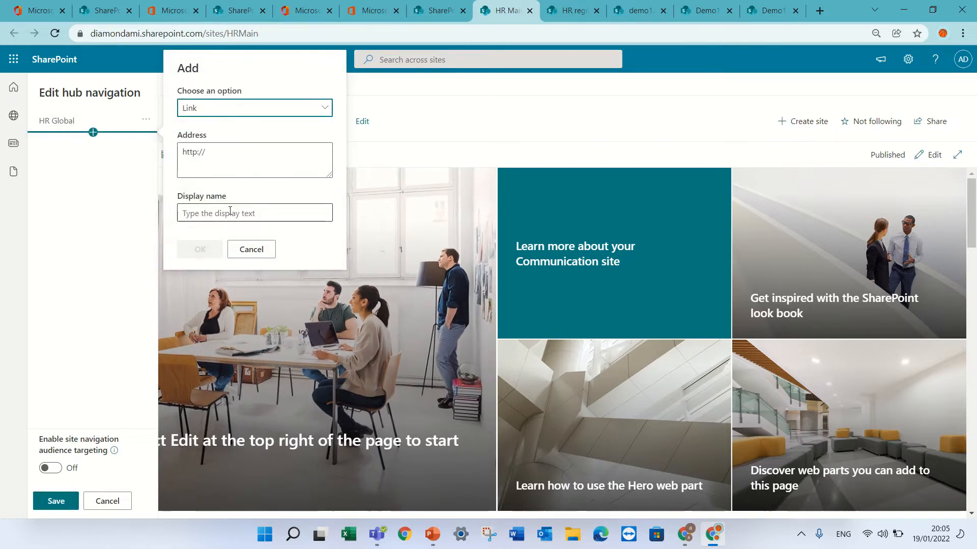
pyautogui.click(233, 156)
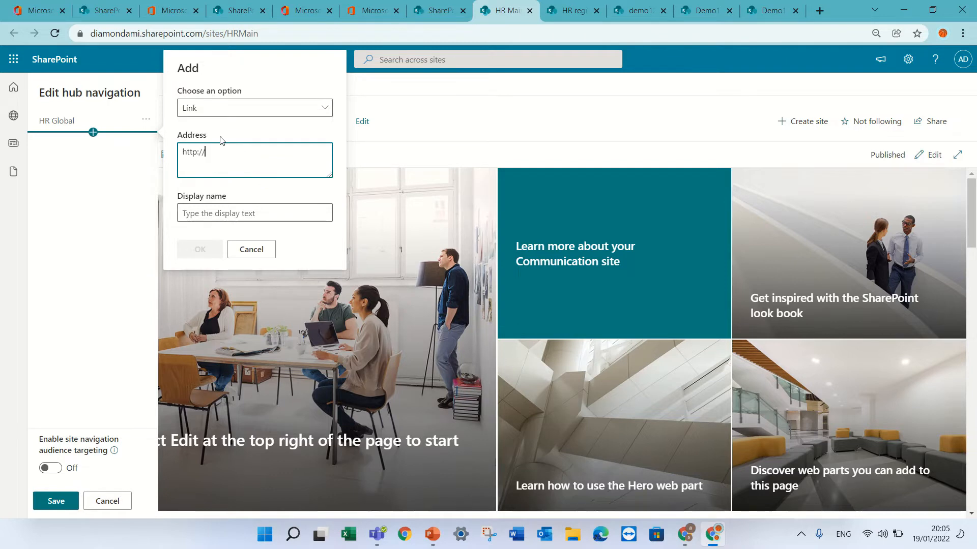
pyautogui.hotkey('ctrl', 'l')
pyautogui.hotkey('ctrl', 'c')
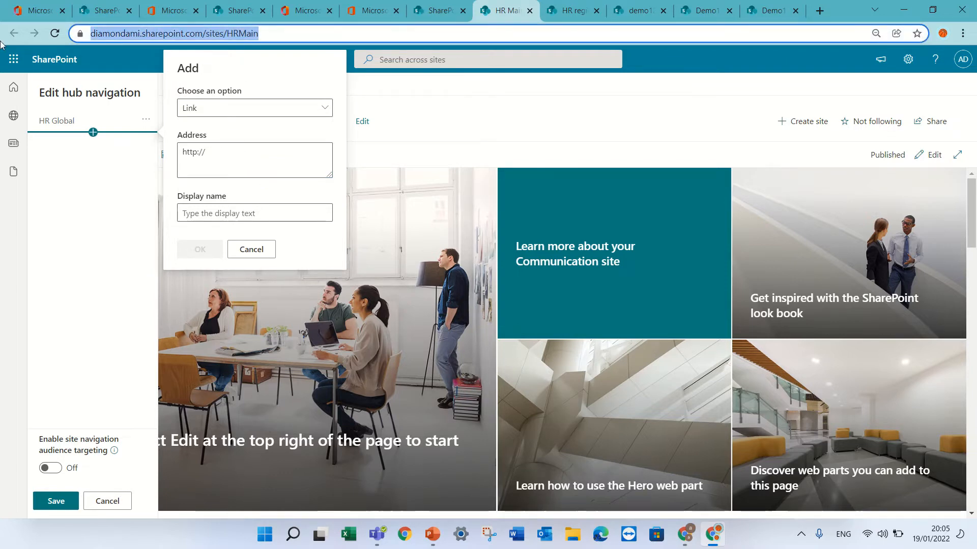
pyautogui.moveTo(241, 153); pyautogui.dragTo(154, 152)
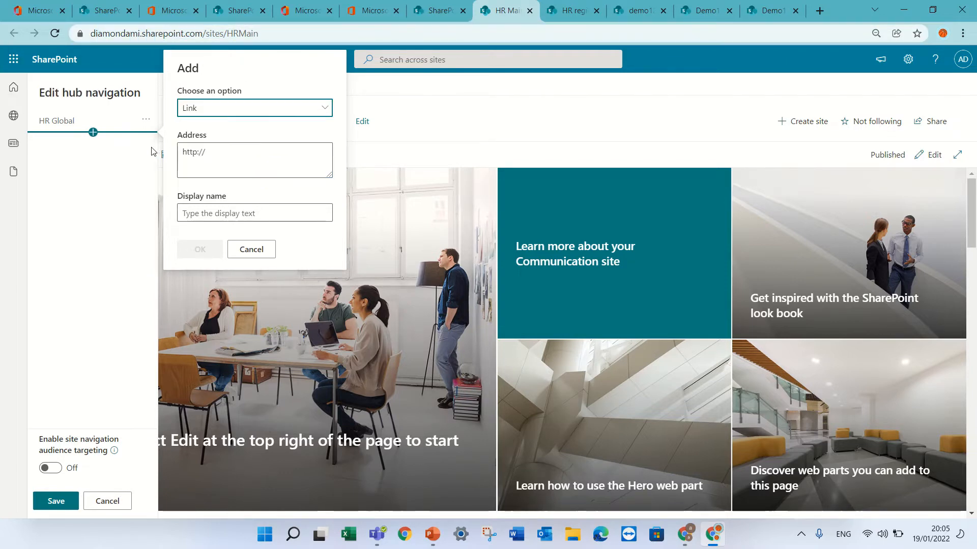
pyautogui.tripleClick(220, 150)
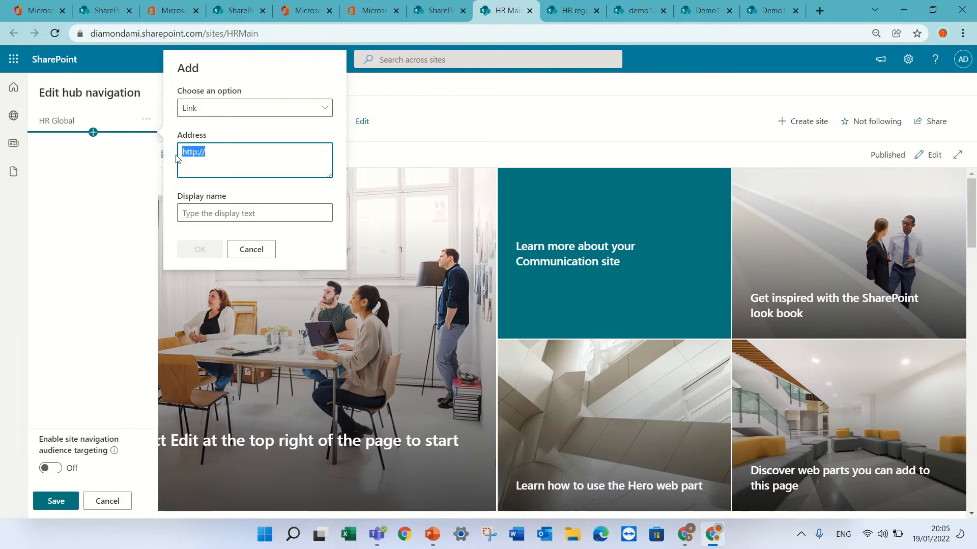
pyautogui.hotkey('ctrl', 'v')
pyautogui.click(228, 220)
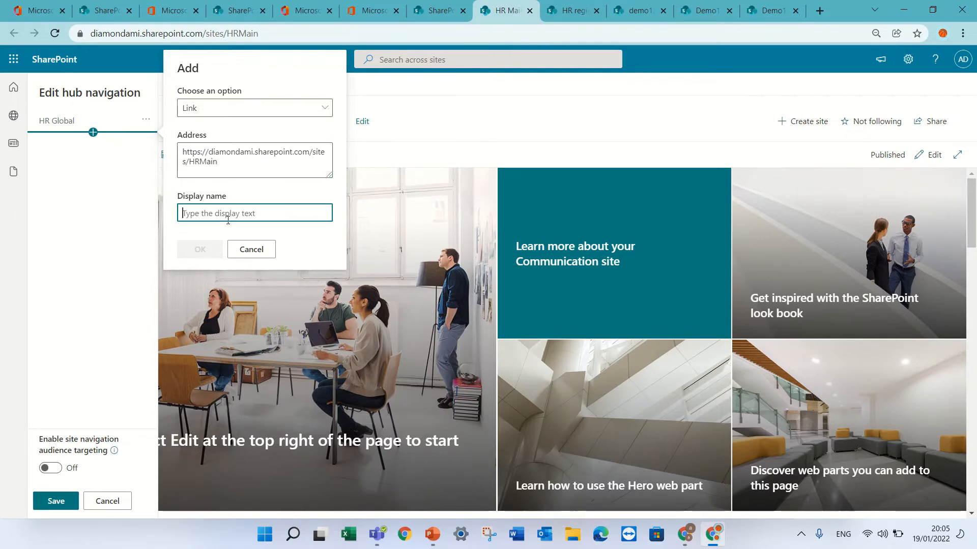
pyautogui.write('HR link')
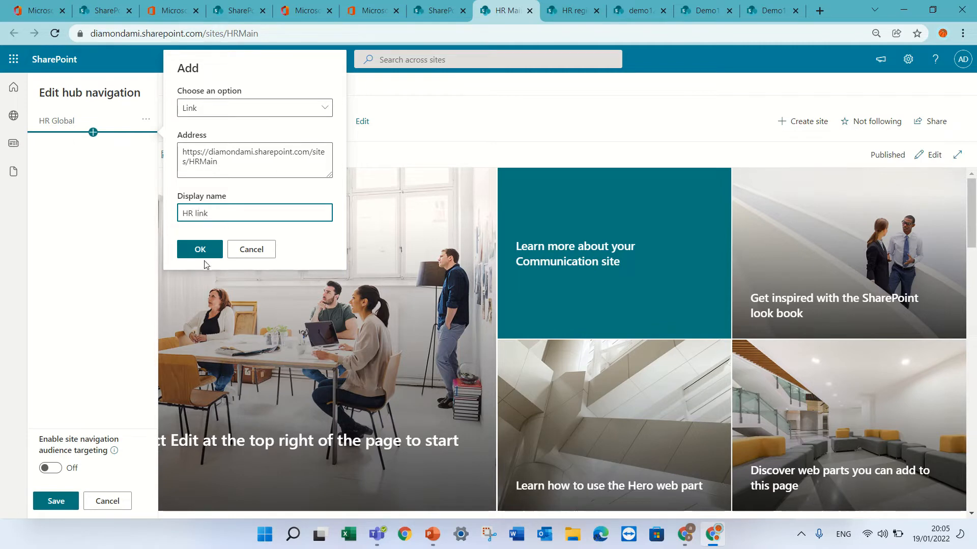
pyautogui.click(204, 251)
# Step: Make HR link a sub link of HR Global, save the hub navigation, and check the HR Global submenu
pyautogui.click(152, 150)
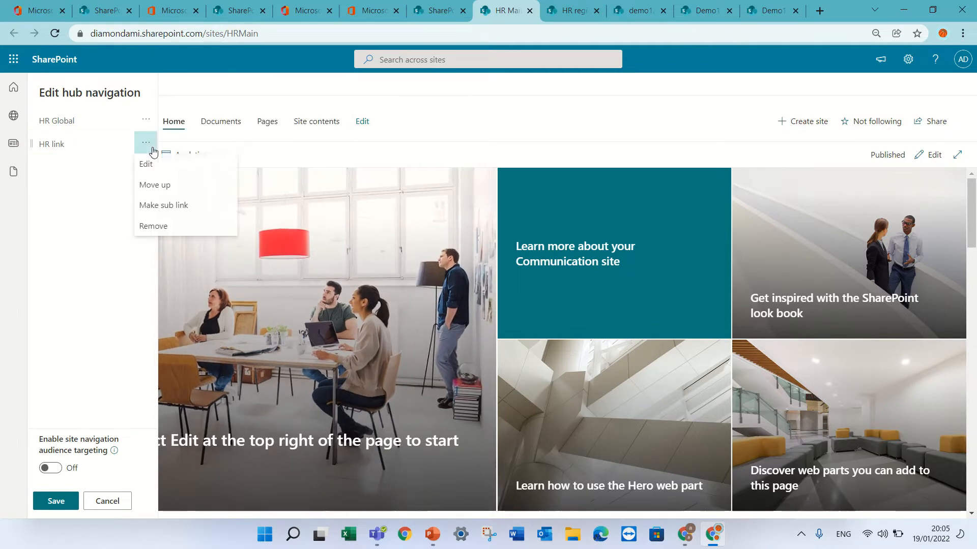
pyautogui.click(199, 206)
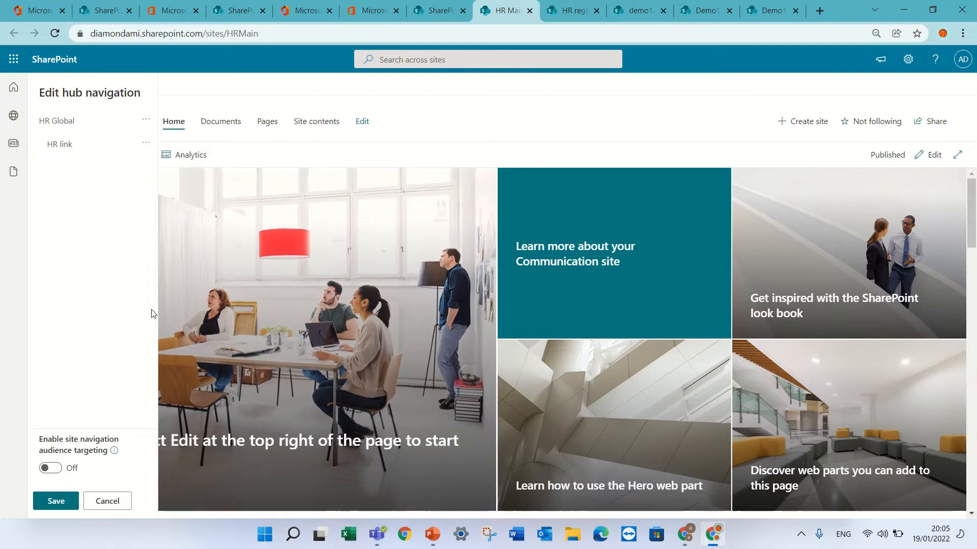
pyautogui.click(61, 501)
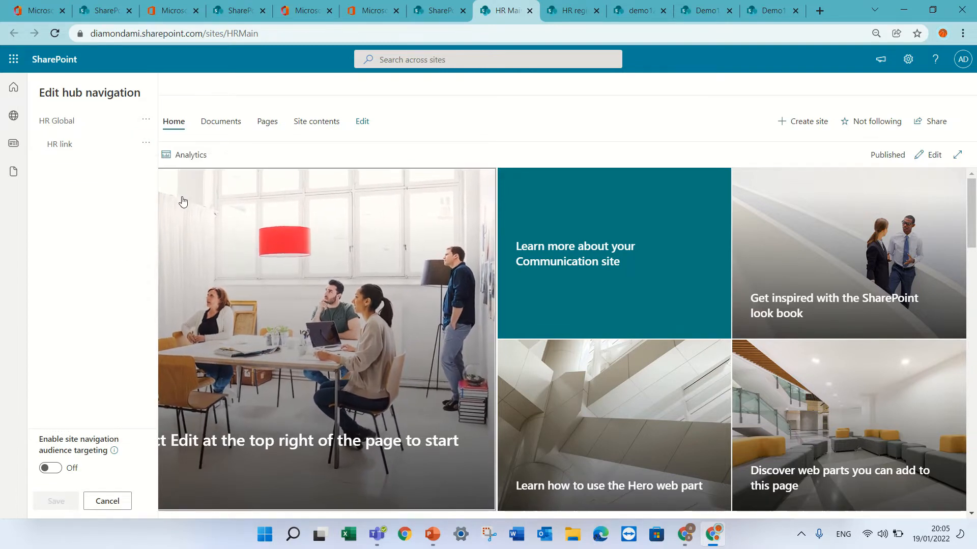
pyautogui.click(133, 87)
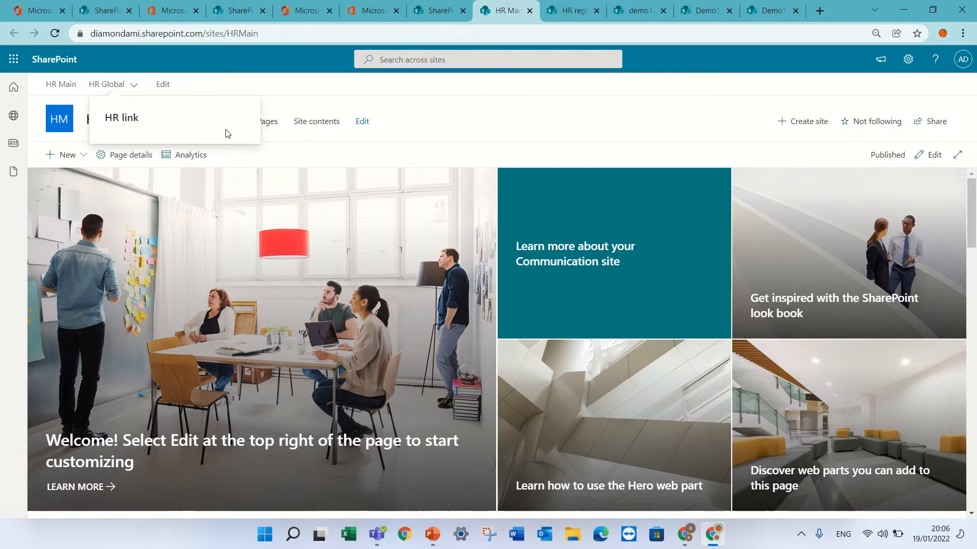
pyautogui.click(134, 88)
pyautogui.click(135, 89)
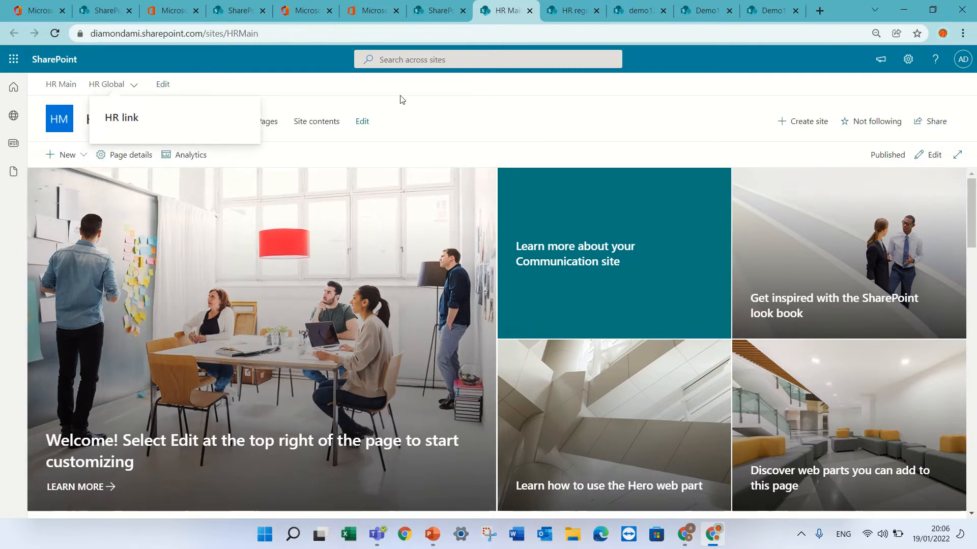
pyautogui.click(464, 106)
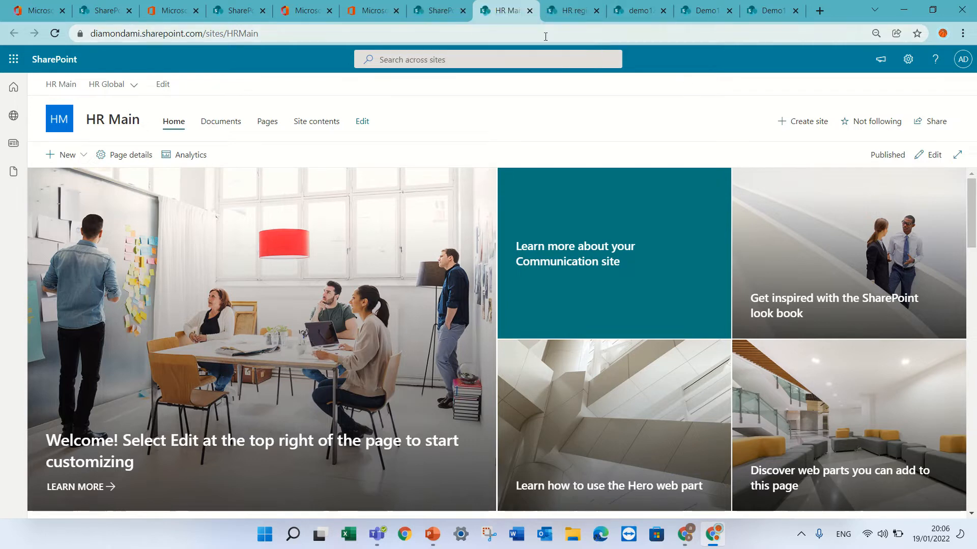
# Step: Return to the active sites list, open the HR region site from its URL, and dismiss the next-steps suggestions
pyautogui.click(443, 12)
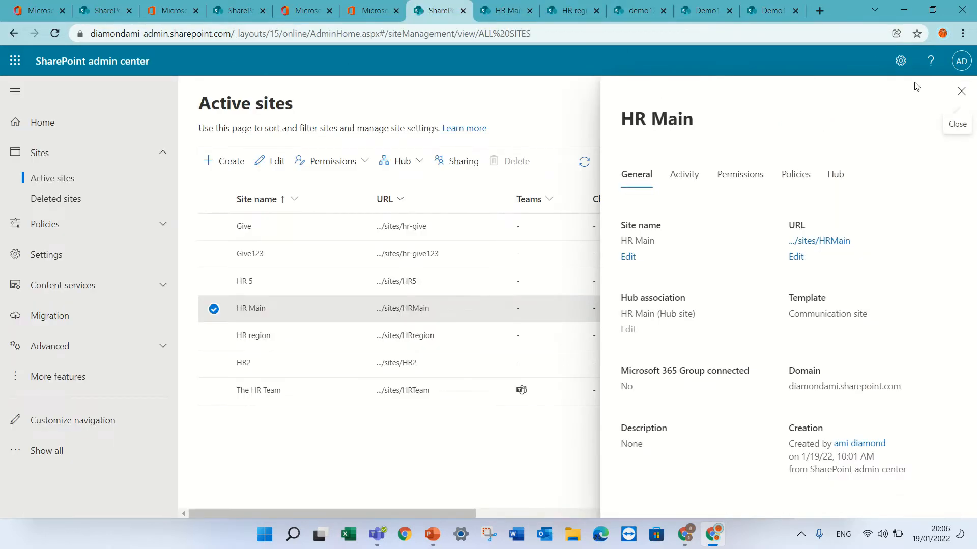
pyautogui.click(961, 92)
pyautogui.click(248, 335)
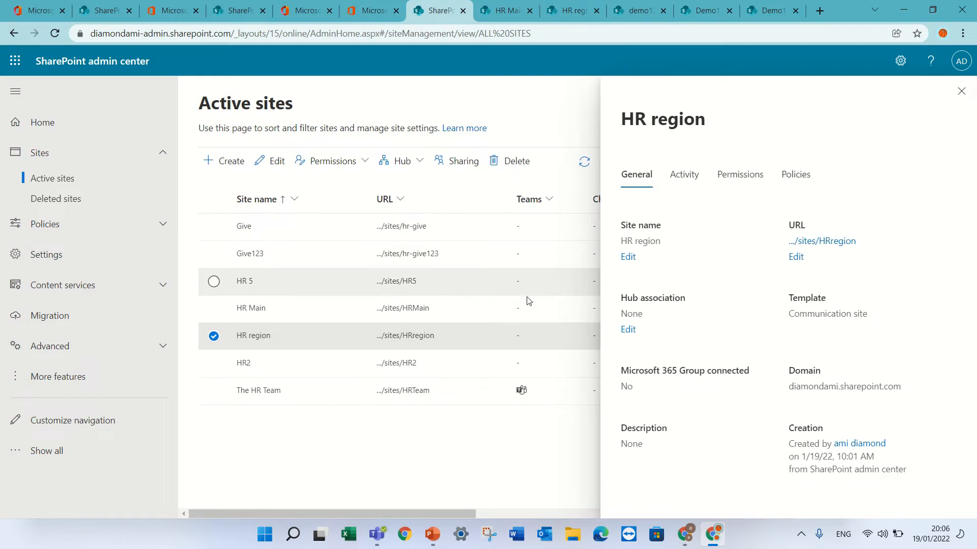
pyautogui.click(420, 336)
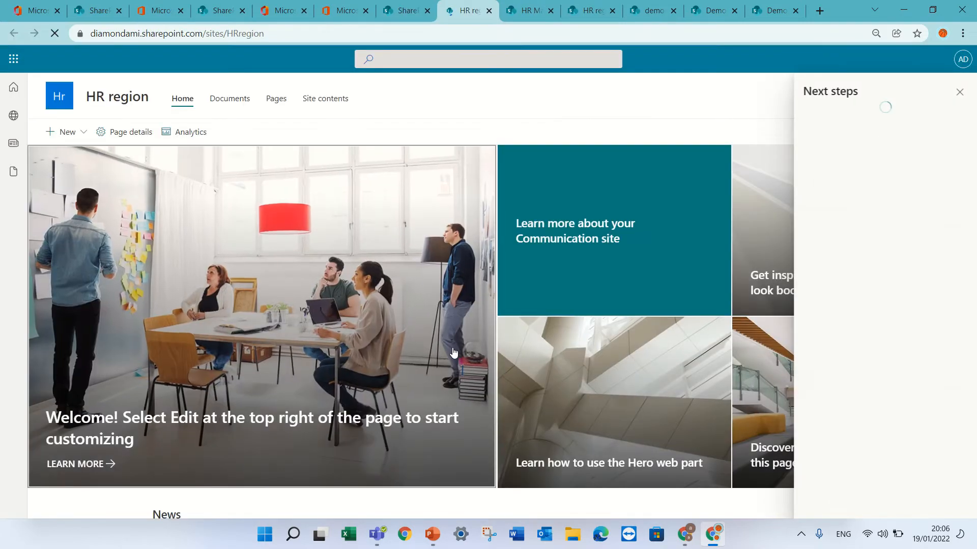
pyautogui.click(960, 92)
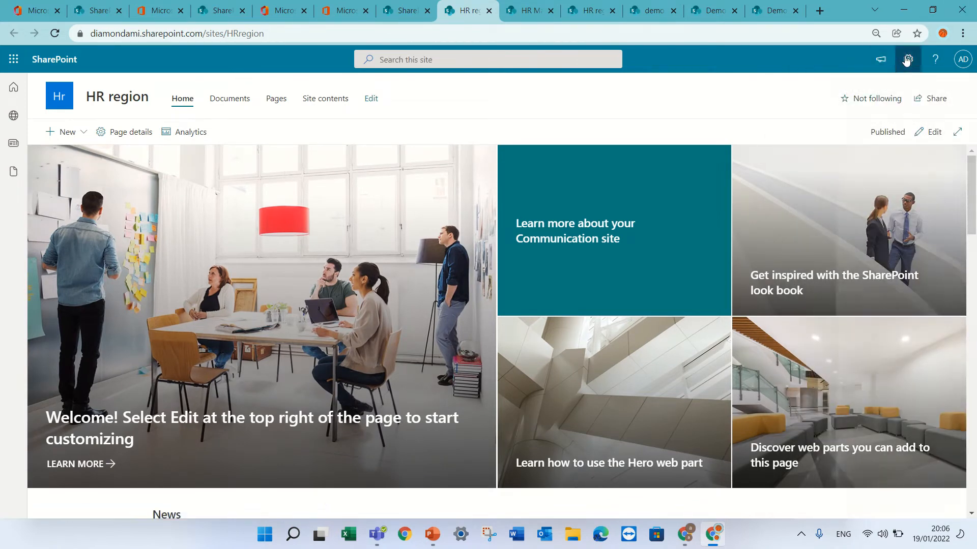
# Step: Associate the HR region site with the HR Main hub in its site information and check the inherited HR Global menu
pyautogui.click(908, 59)
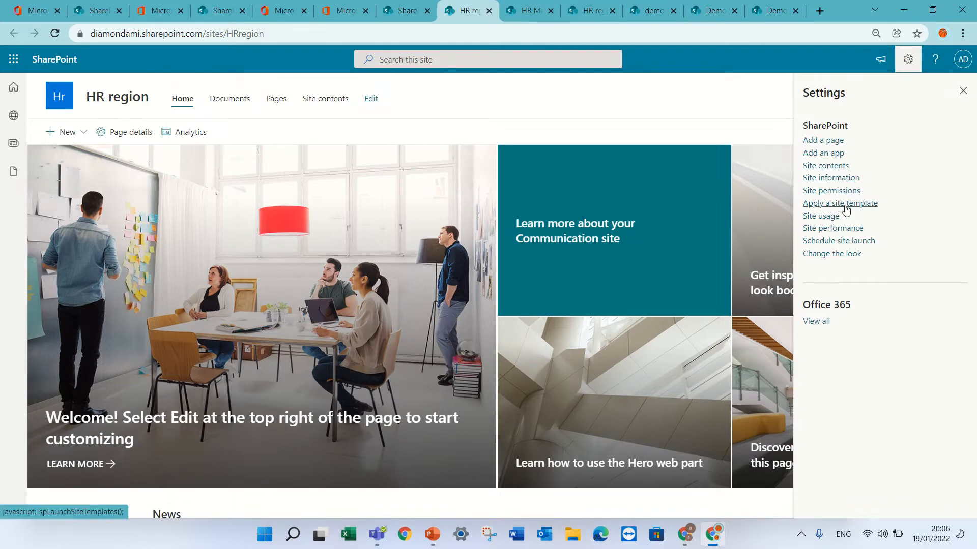
pyautogui.click(825, 179)
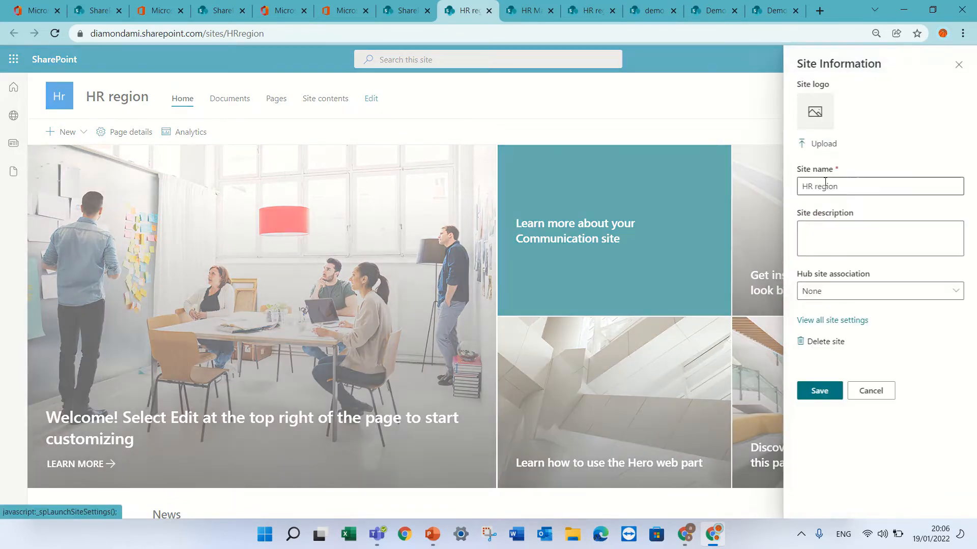
pyautogui.click(827, 294)
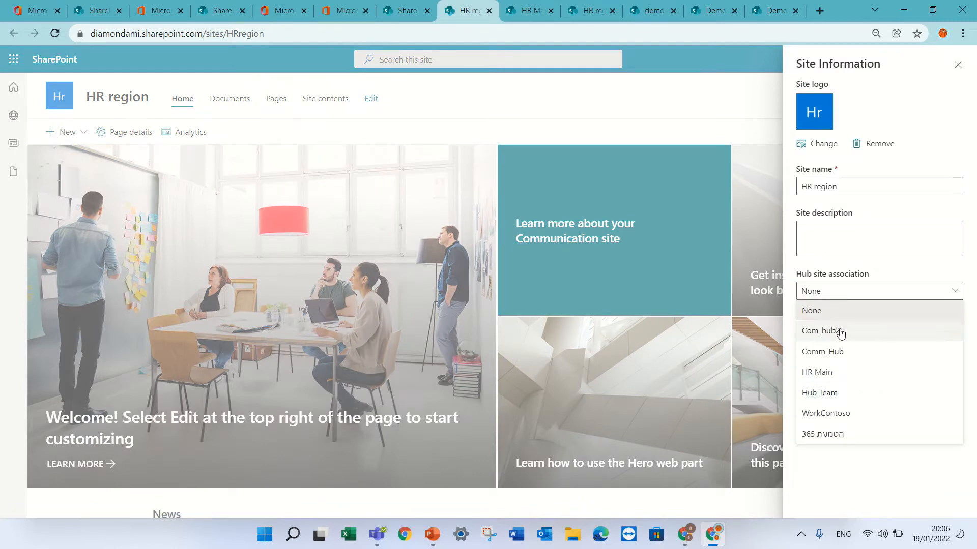
pyautogui.click(855, 374)
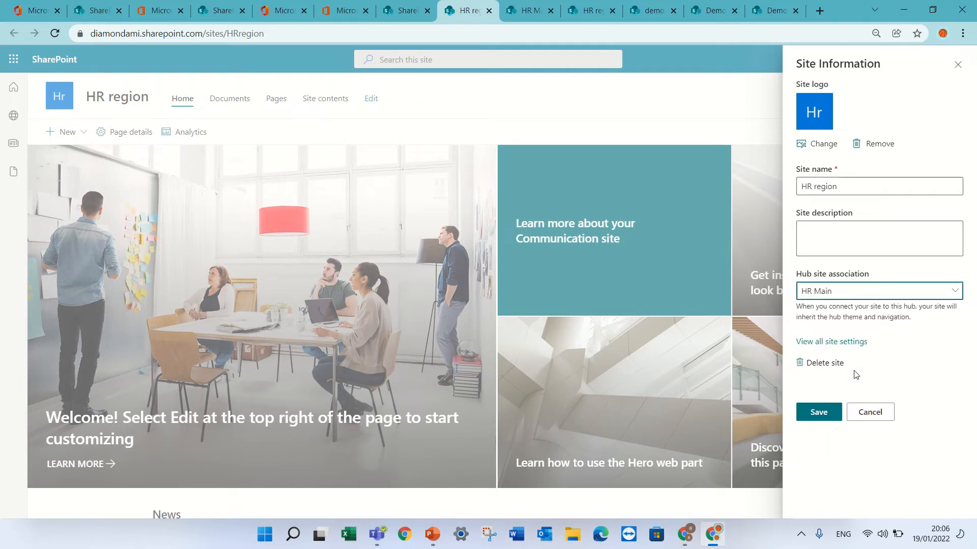
pyautogui.click(820, 413)
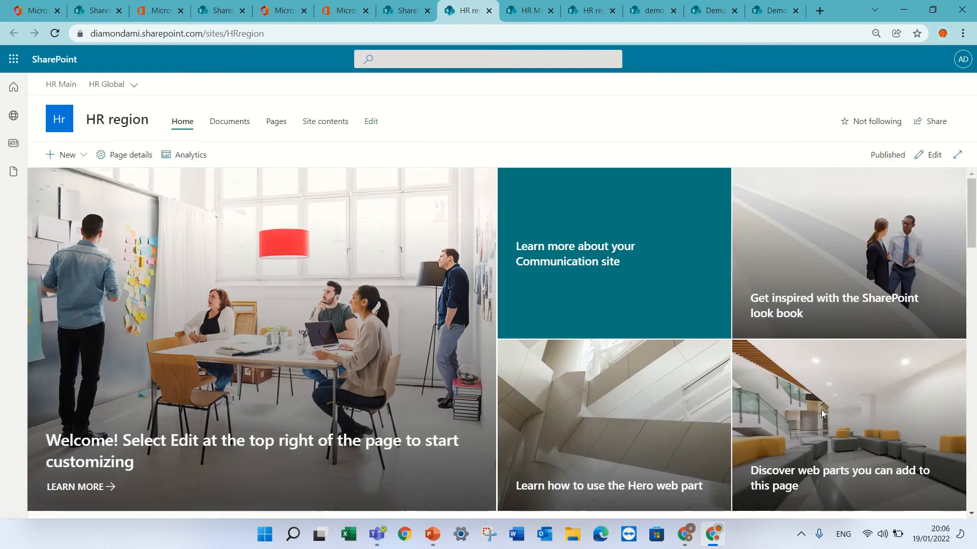
pyautogui.click(134, 85)
pyautogui.moveTo(133, 89)
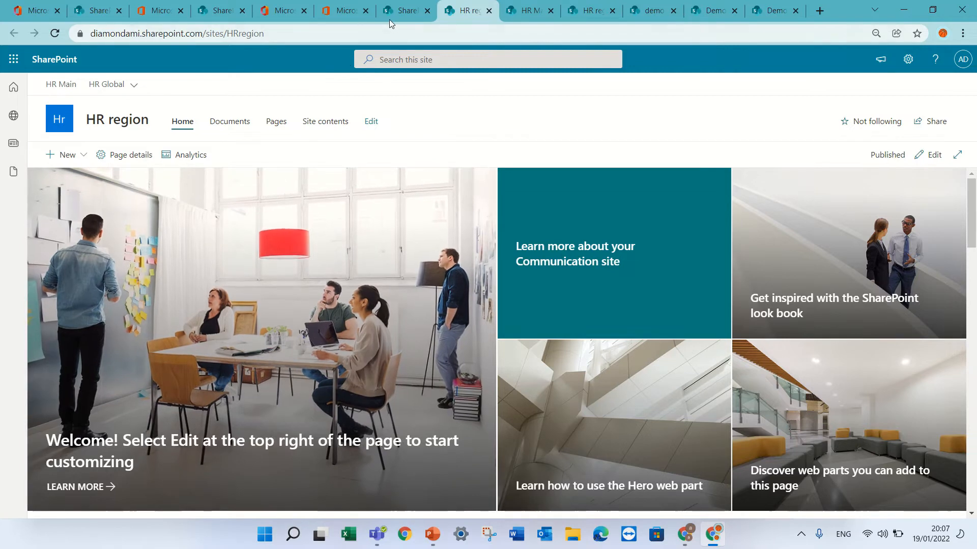
# Step: Return to the active sites list, open the HR Main site from its URL, and dismiss the next-steps suggestions
pyautogui.click(404, 11)
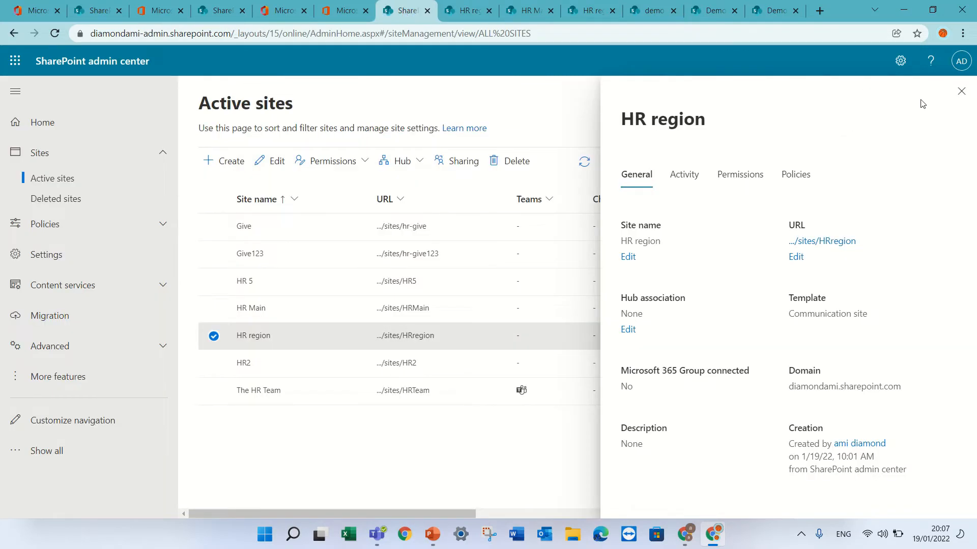
pyautogui.click(961, 91)
pyautogui.click(249, 308)
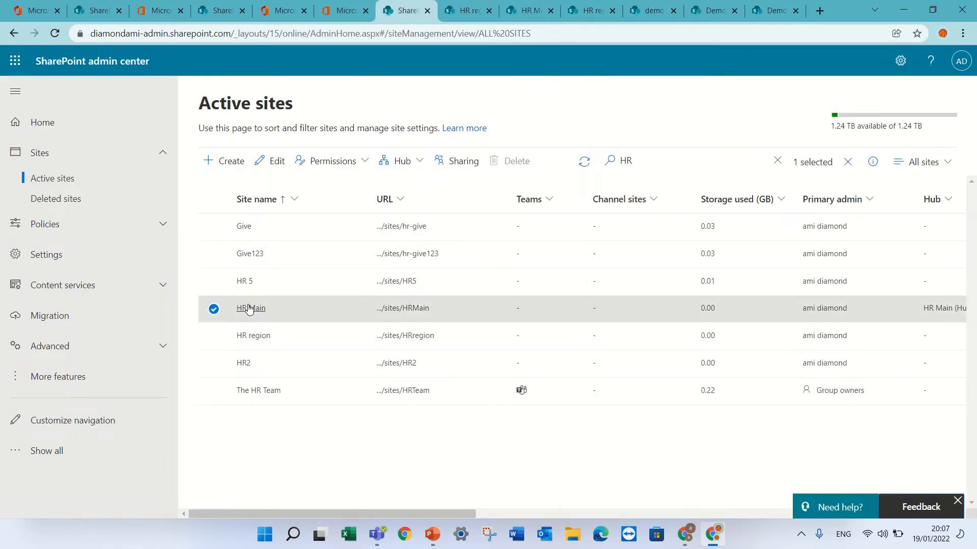
pyautogui.click(404, 309)
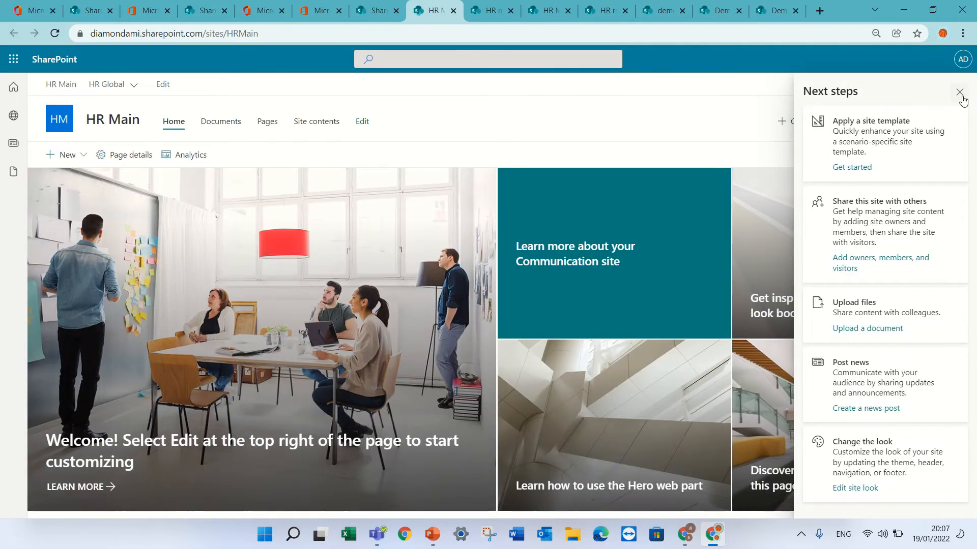
pyautogui.click(959, 93)
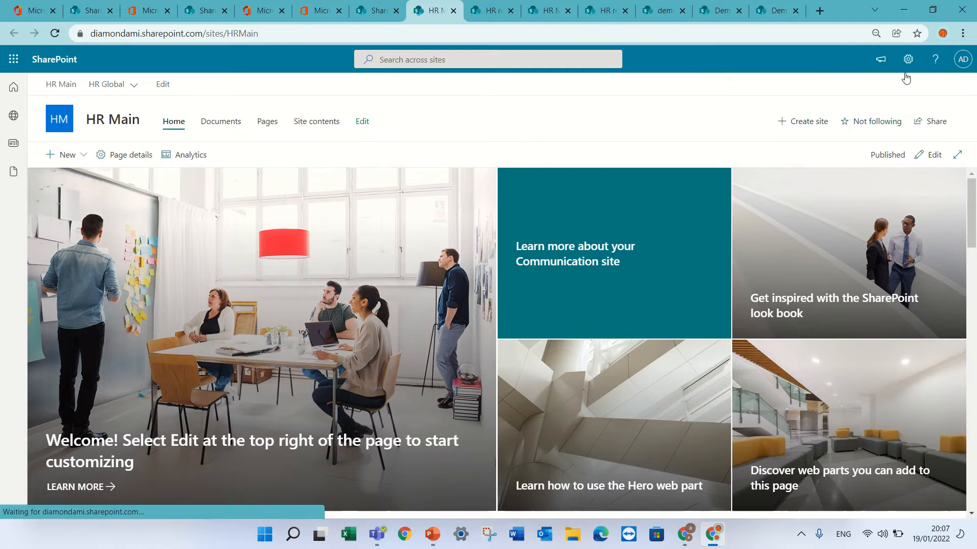
# Step: Upload thumbnail (1).png as the hub site navigation logo in the HR Main hub site settings
pyautogui.click(907, 59)
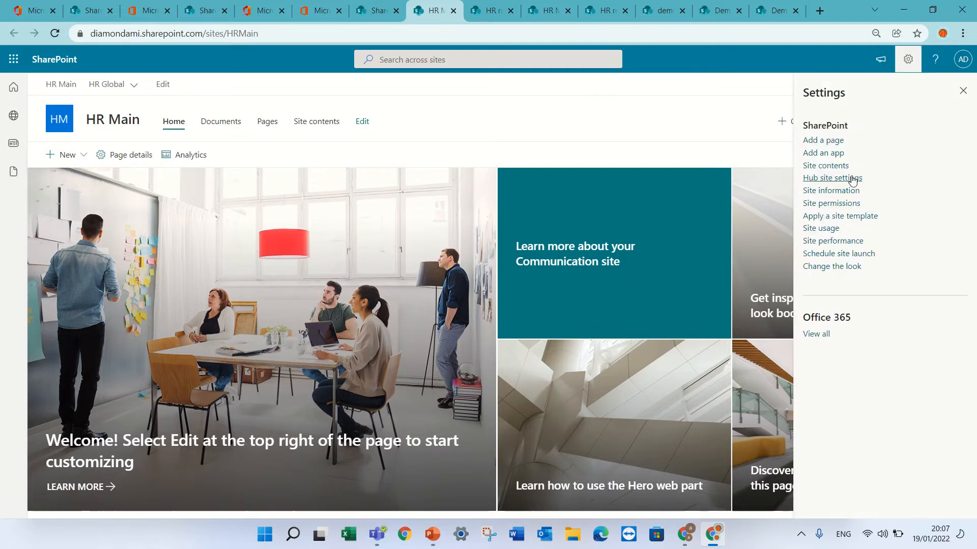
pyautogui.click(853, 178)
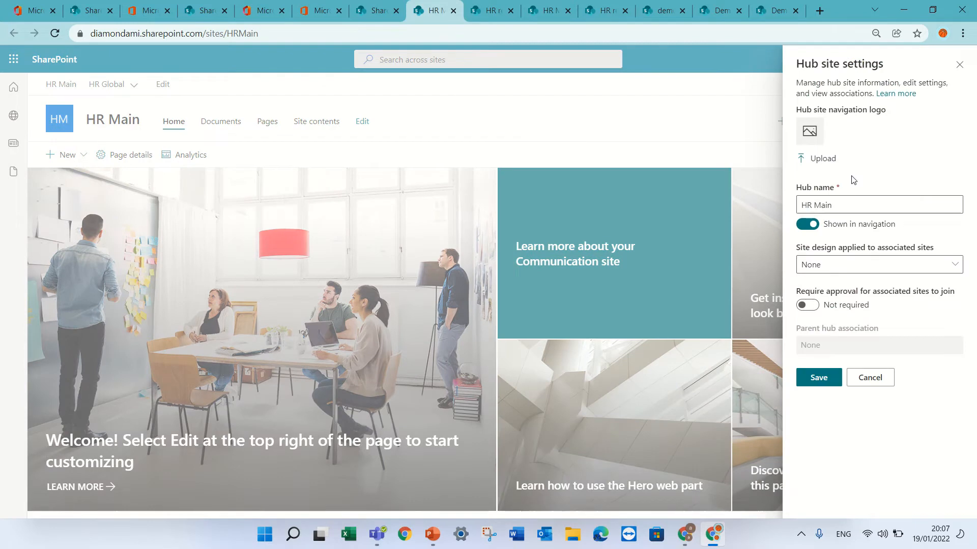
pyautogui.click(826, 161)
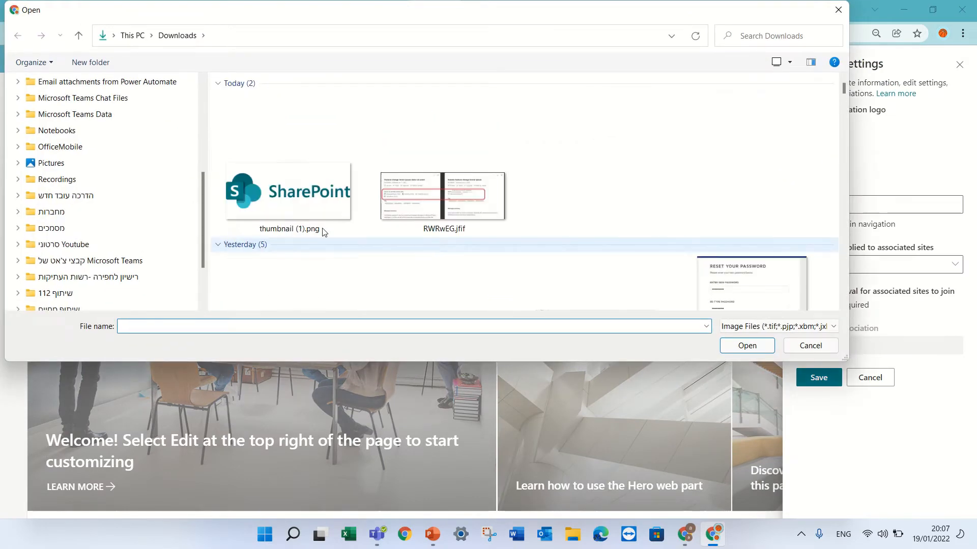
pyautogui.doubleClick(261, 193)
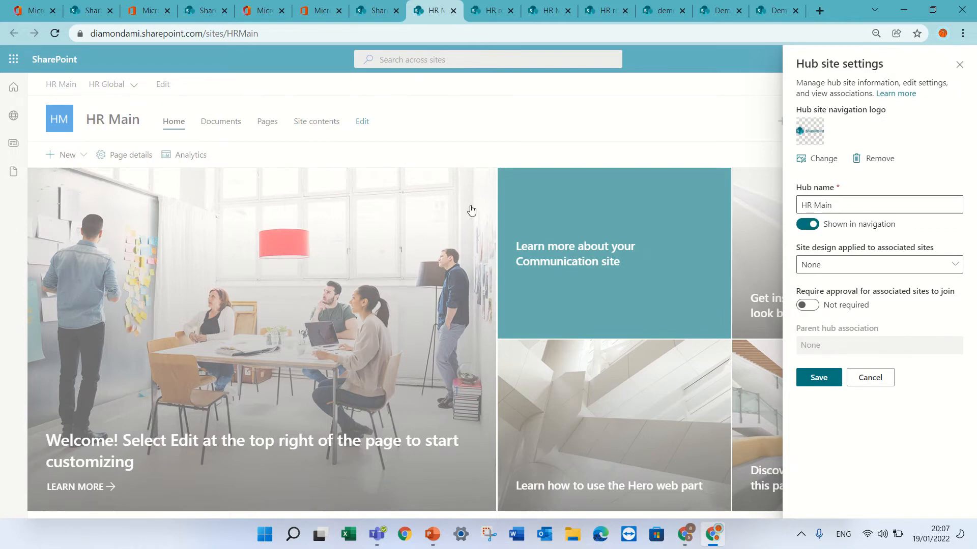
# Step: Set the hub name to hidden in navigation, leave the associated site design at None, and save the hub site settings
pyautogui.click(804, 226)
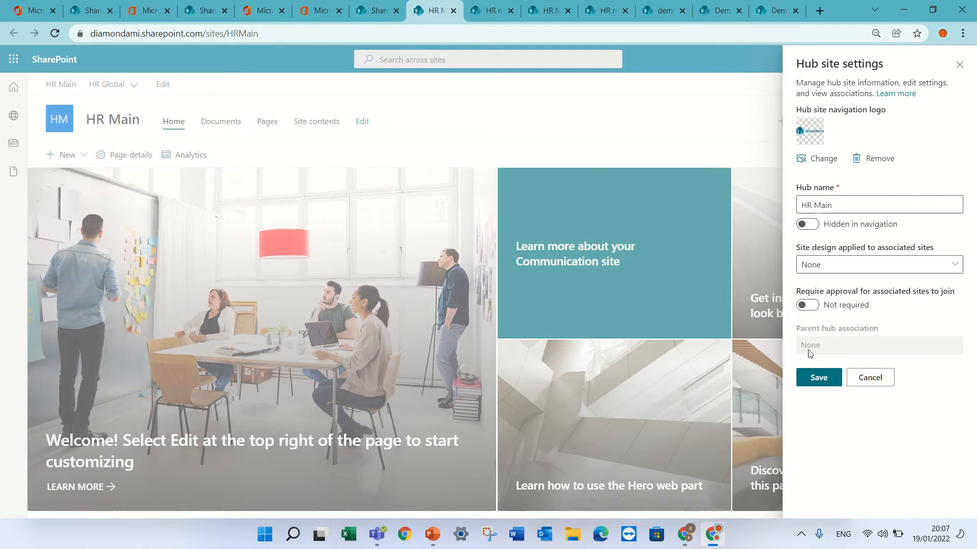
pyautogui.click(942, 266)
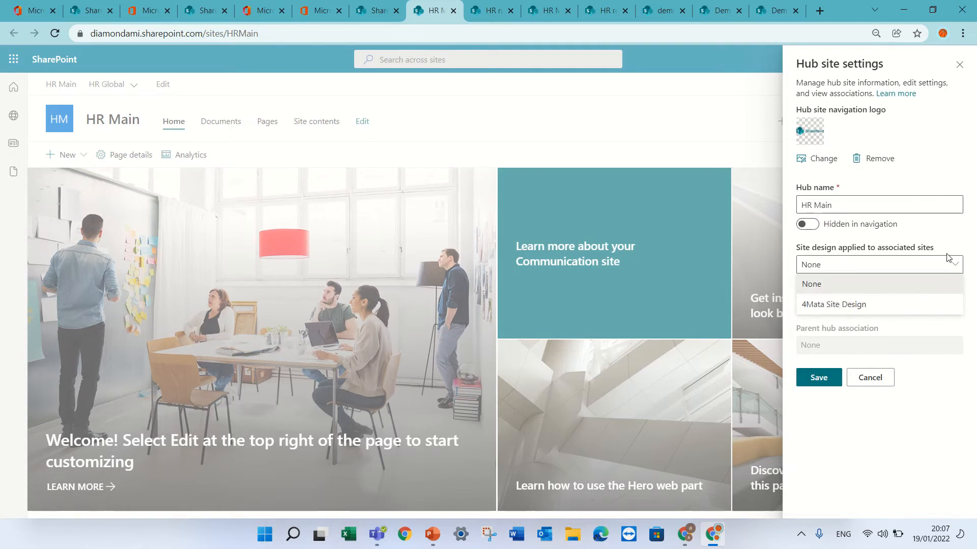
pyautogui.click(961, 239)
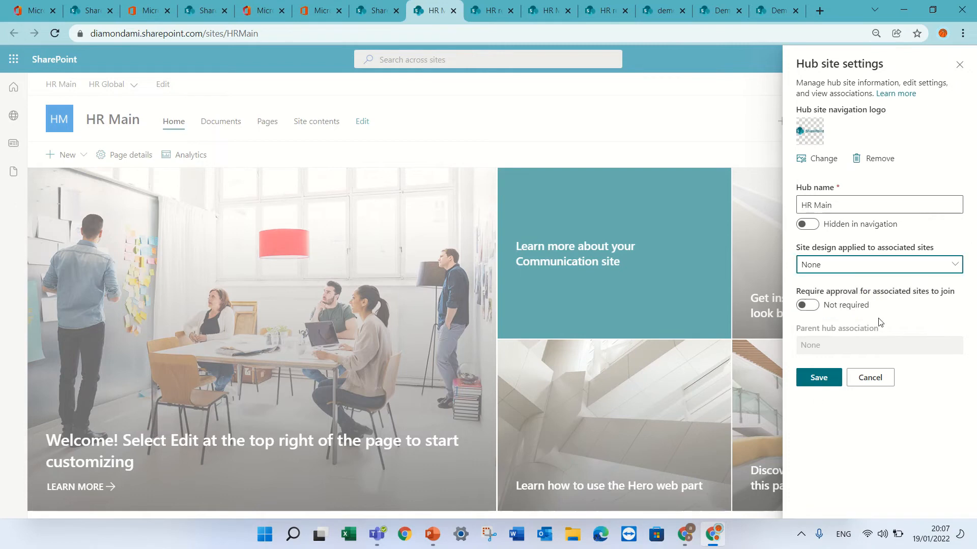
pyautogui.click(817, 386)
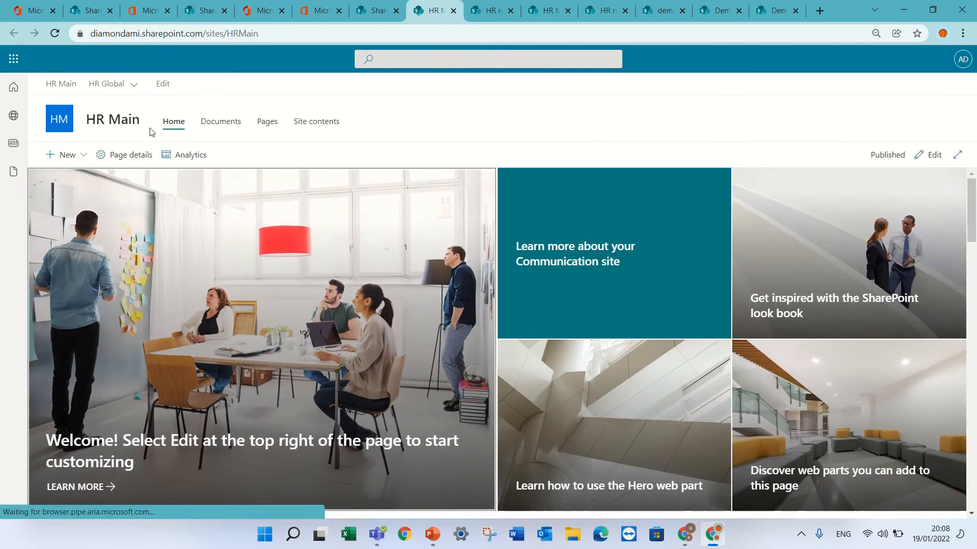
# Step: Reload the HR Main site and save its hub site settings again with the hub name hidden in navigation
pyautogui.click(55, 34)
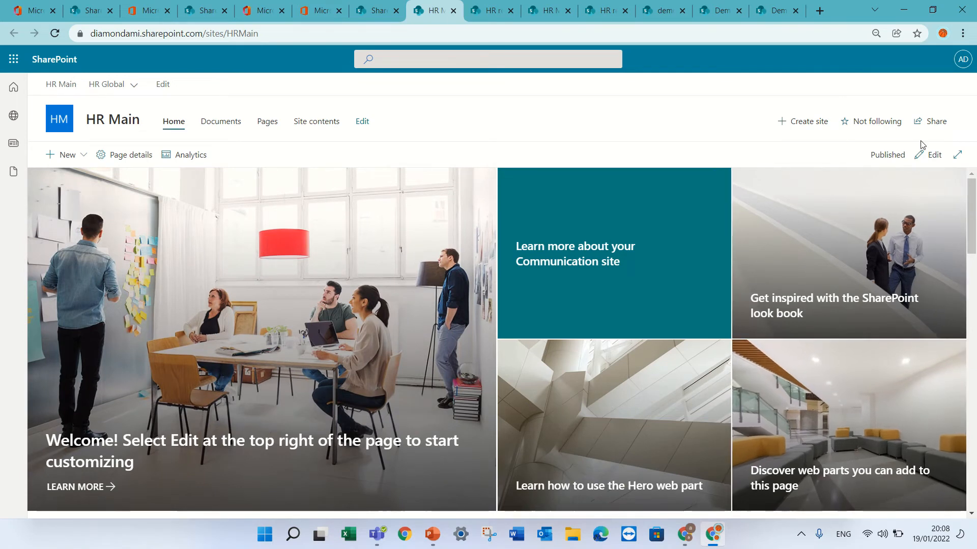
pyautogui.click(907, 59)
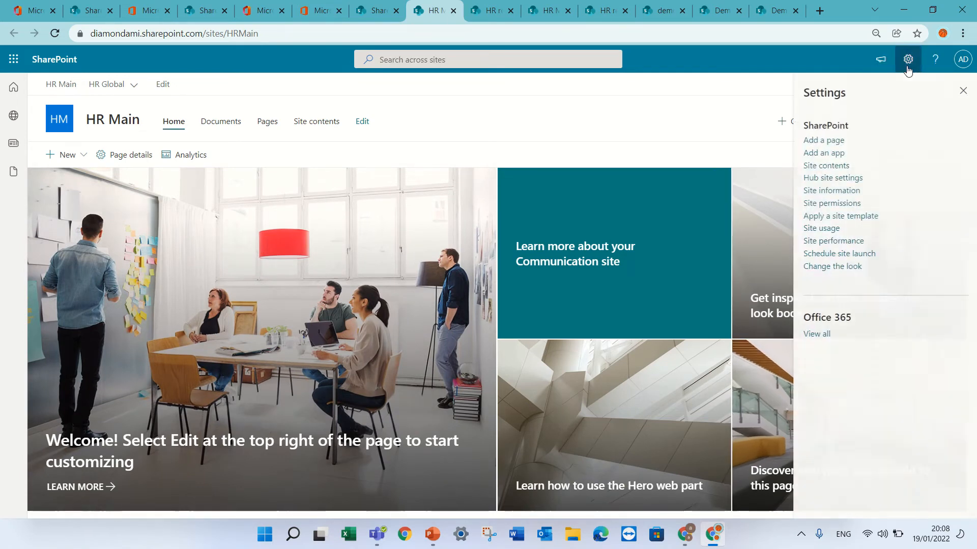
pyautogui.click(848, 178)
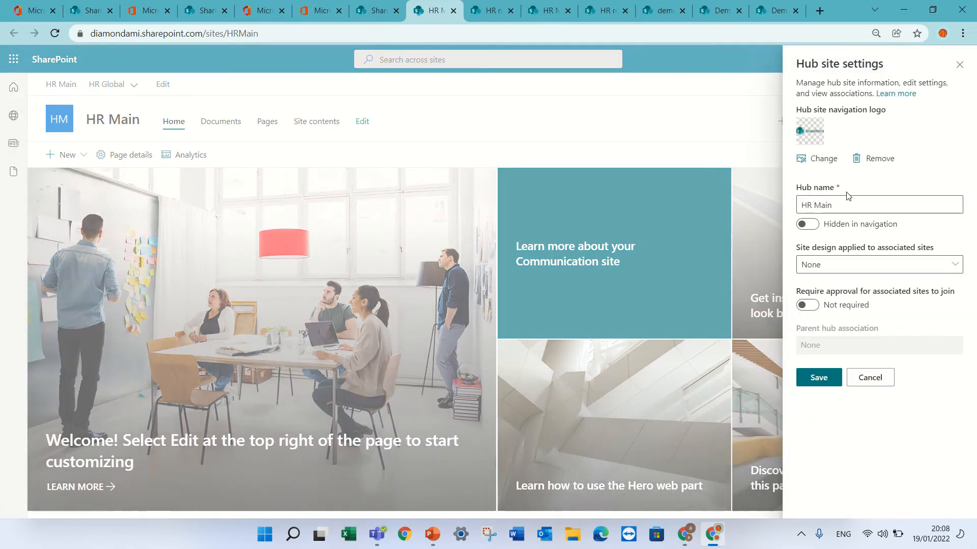
pyautogui.click(813, 229)
pyautogui.click(809, 230)
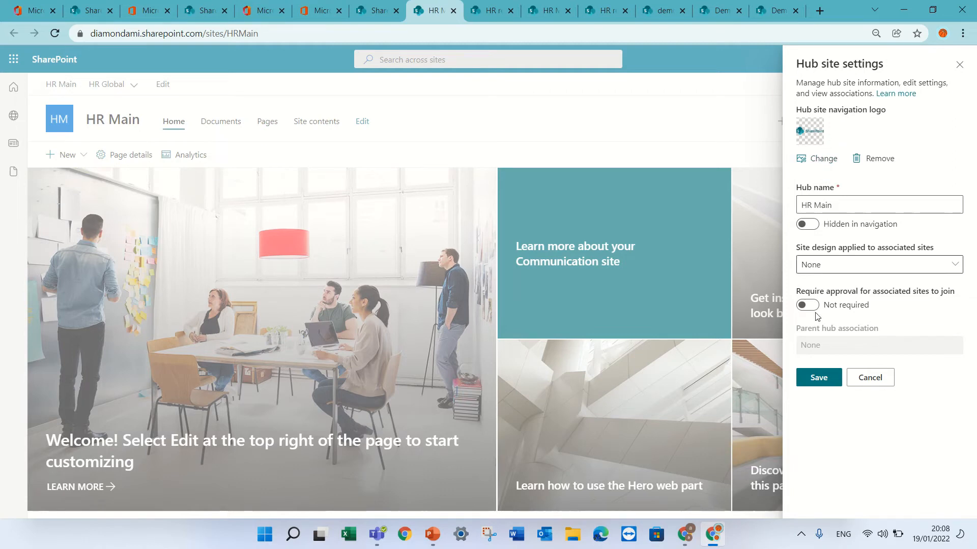
pyautogui.click(820, 380)
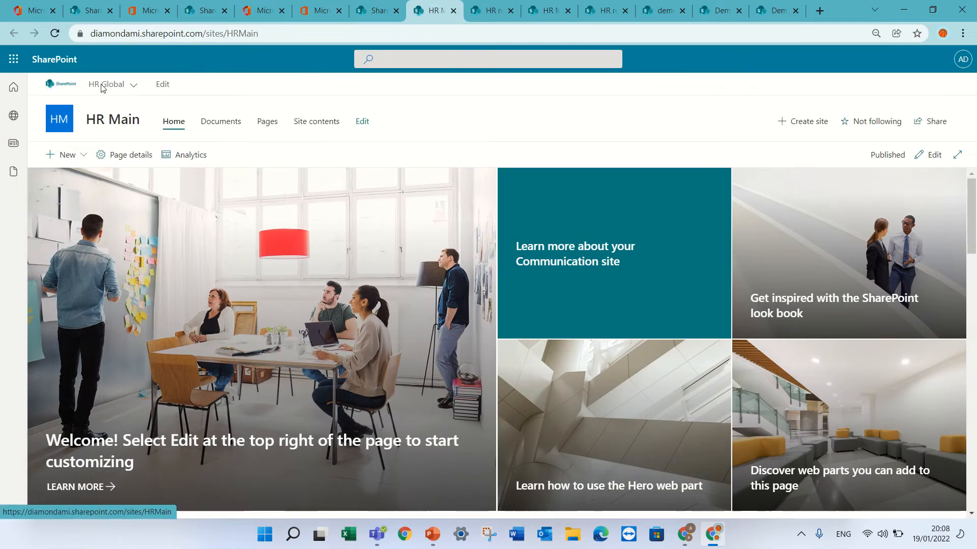
pyautogui.moveTo(110, 90)
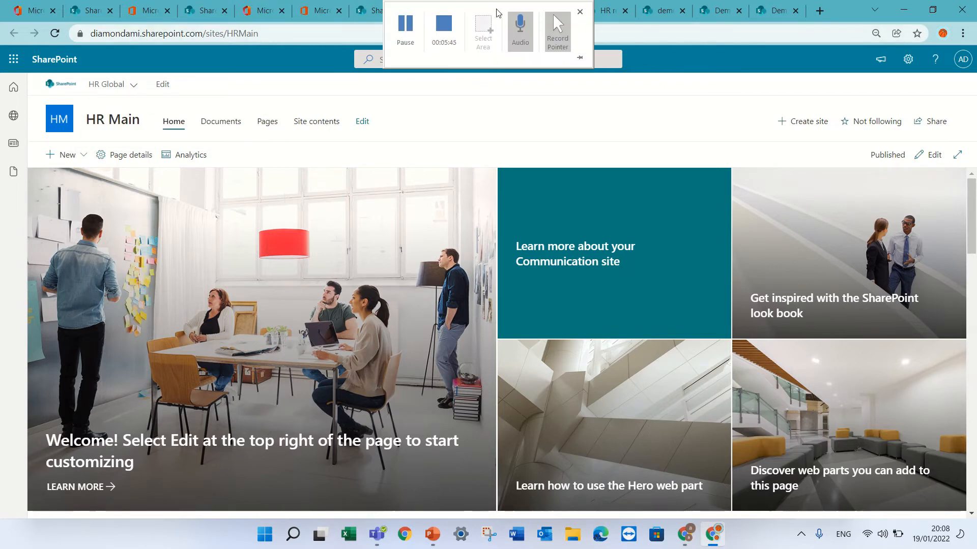
# Step: Close the leftover demo site pages and reload the HR region site to check the inherited hub logo
pyautogui.click(704, 34)
pyautogui.click(773, 11)
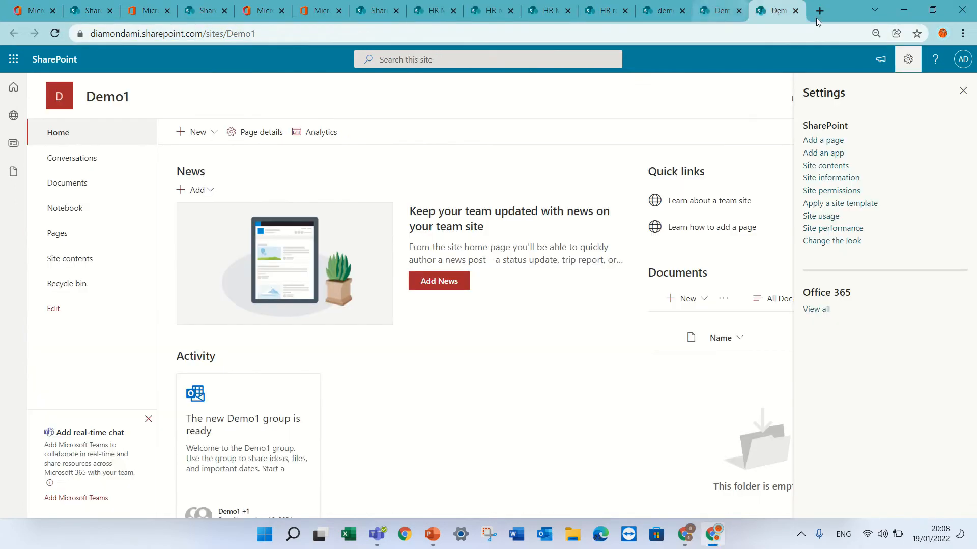
pyautogui.click(795, 11)
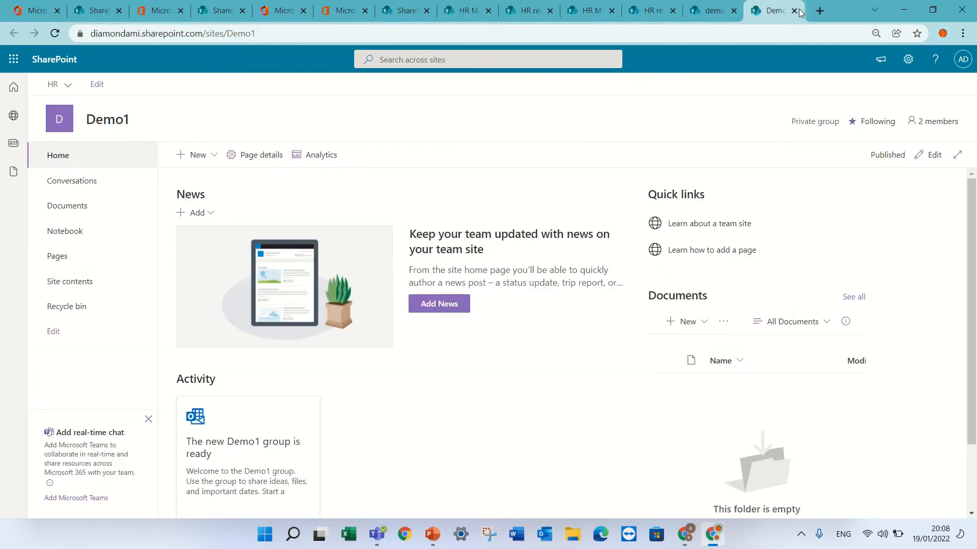
pyautogui.click(796, 11)
pyautogui.click(796, 11)
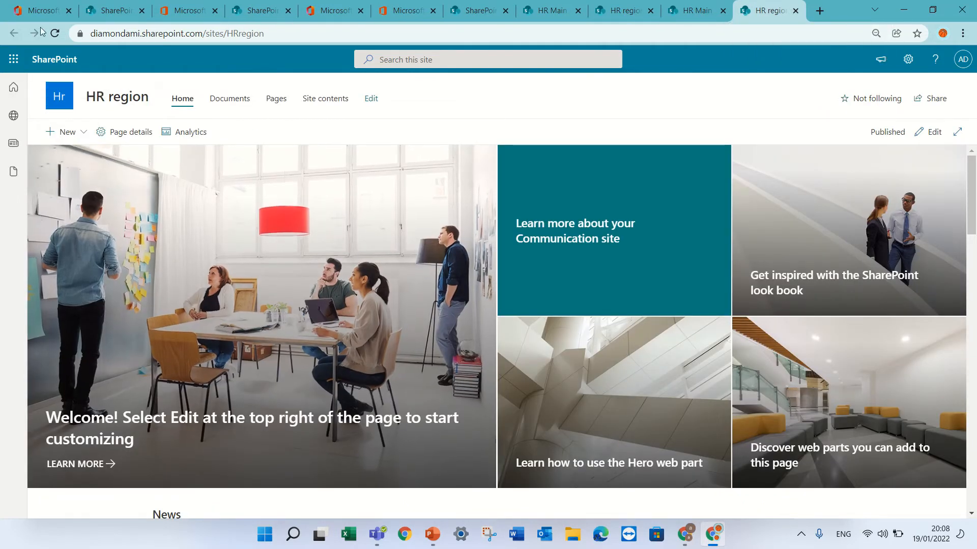
pyautogui.click(56, 34)
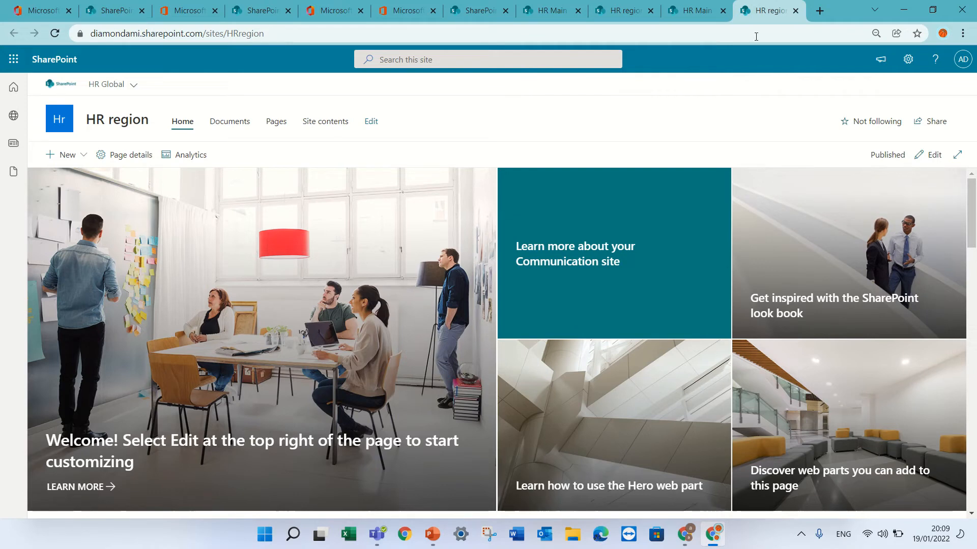
# Step: Return to the HR Main site and review its site information without changing it
pyautogui.click(692, 10)
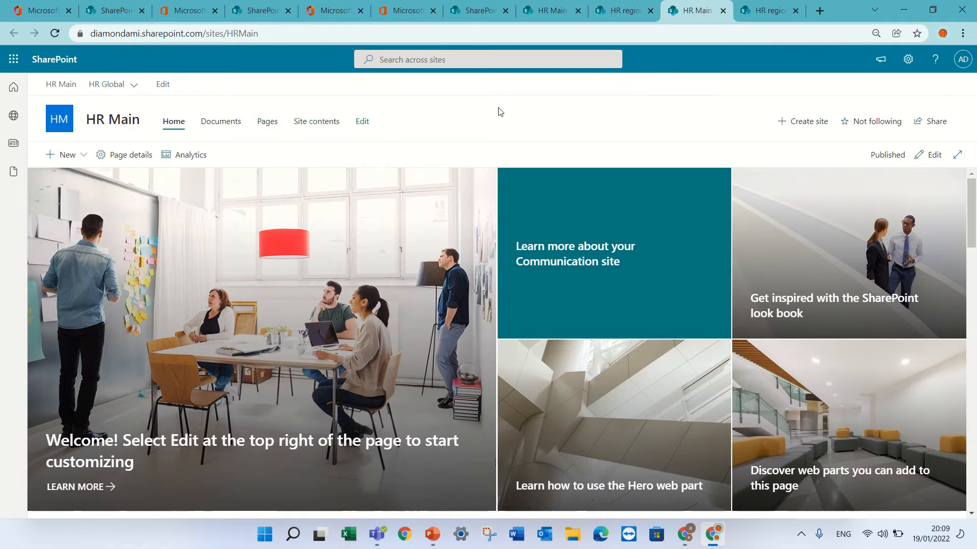
pyautogui.click(911, 69)
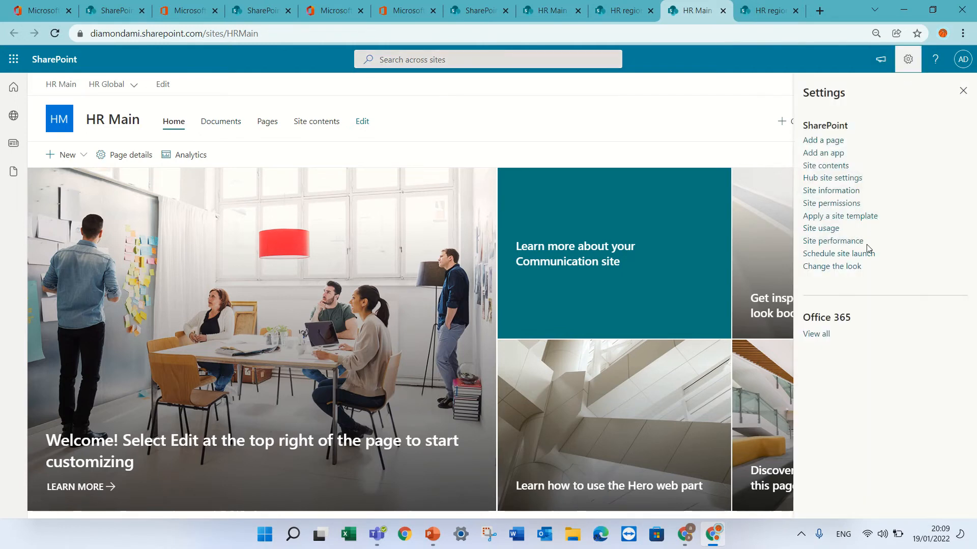
pyautogui.click(854, 196)
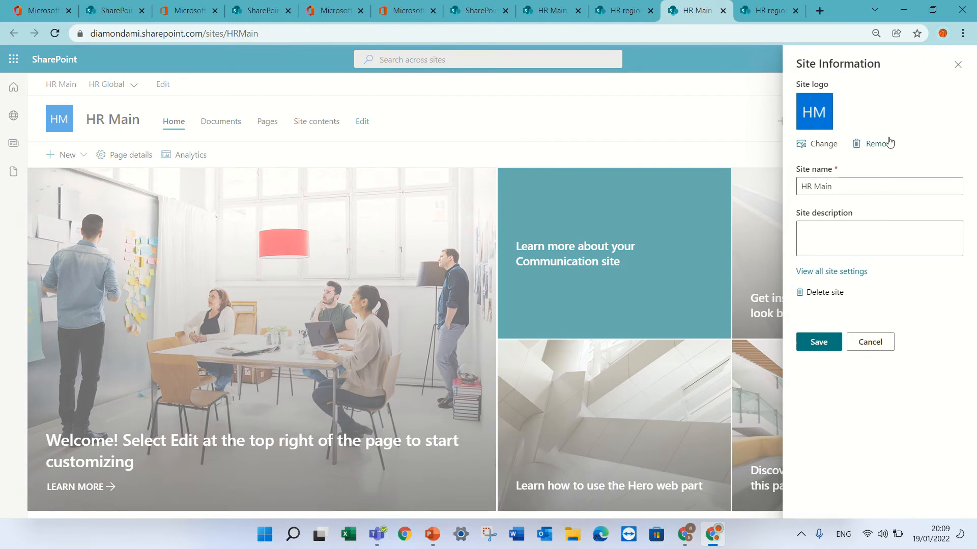
pyautogui.click(957, 65)
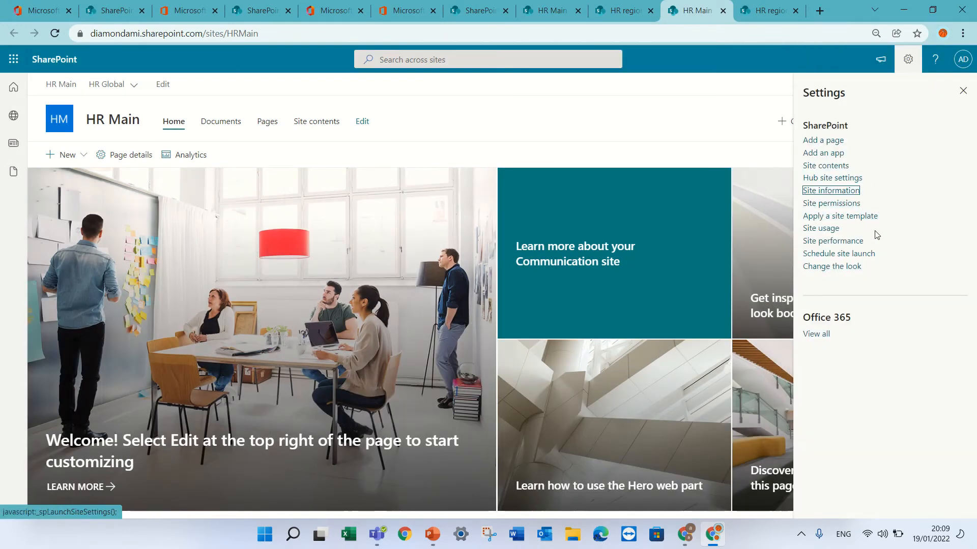
# Step: Turn off site title visibility in HR Main's header look settings and save
pyautogui.click(848, 267)
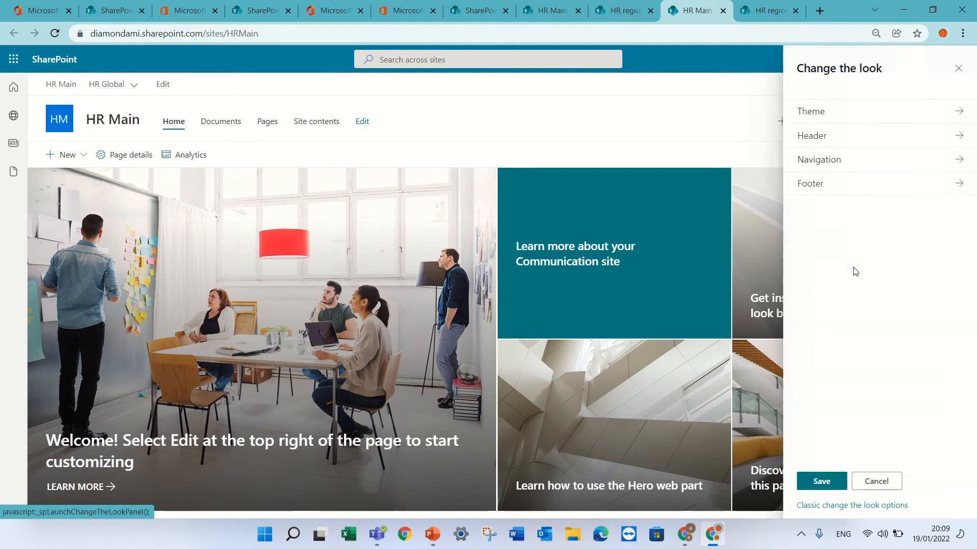
pyautogui.click(819, 137)
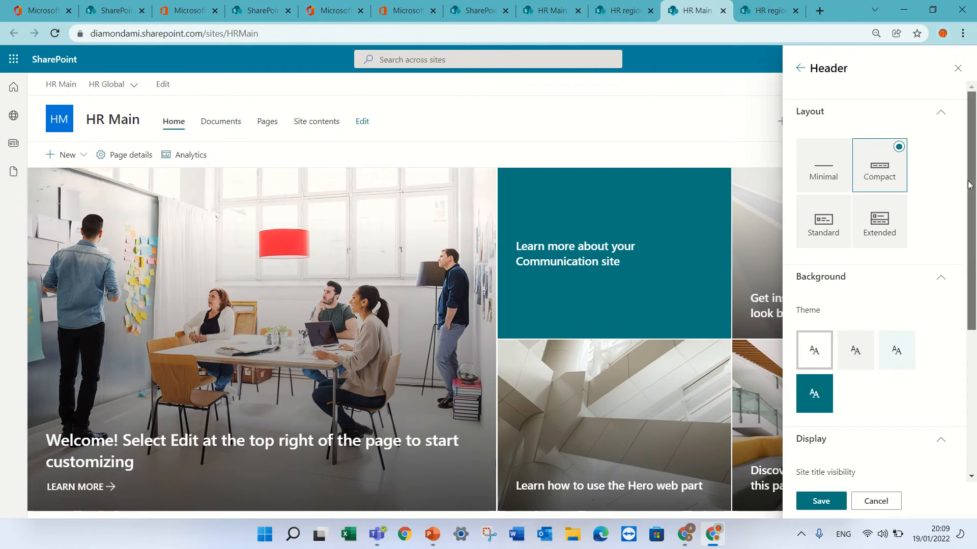
pyautogui.moveTo(968, 193); pyautogui.dragTo(959, 336)
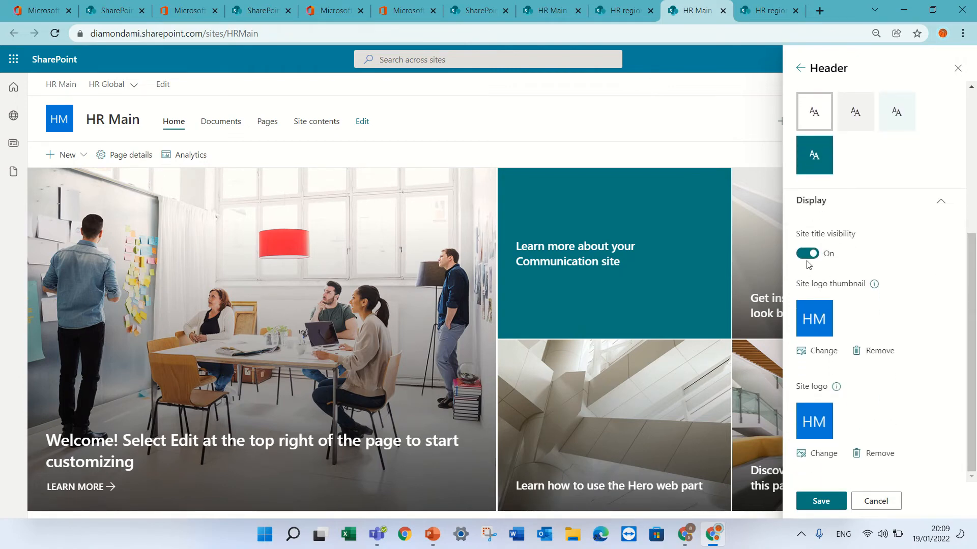
pyautogui.click(807, 255)
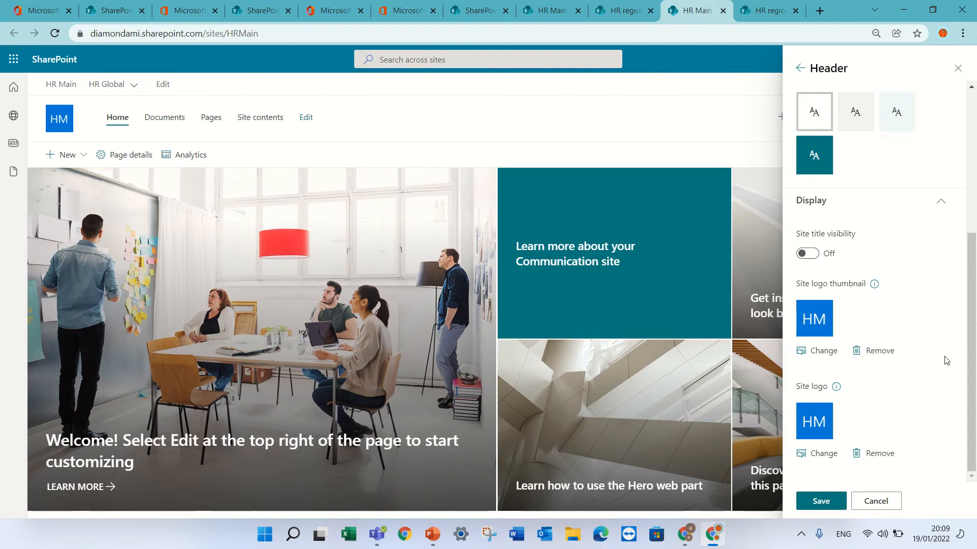
pyautogui.click(827, 502)
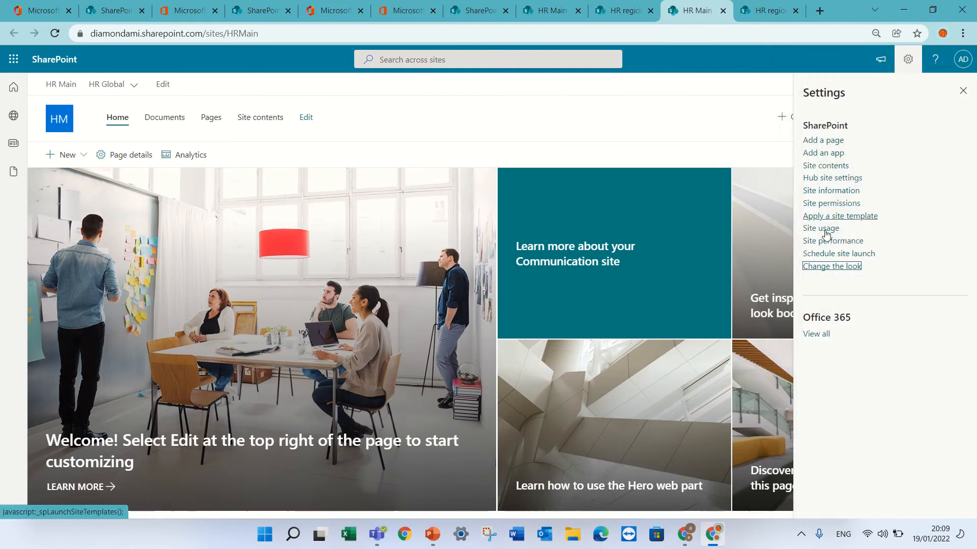
# Step: Hide the site navigation in HR Main's navigation look settings, keeping the Mega menu style, and save
pyautogui.click(832, 266)
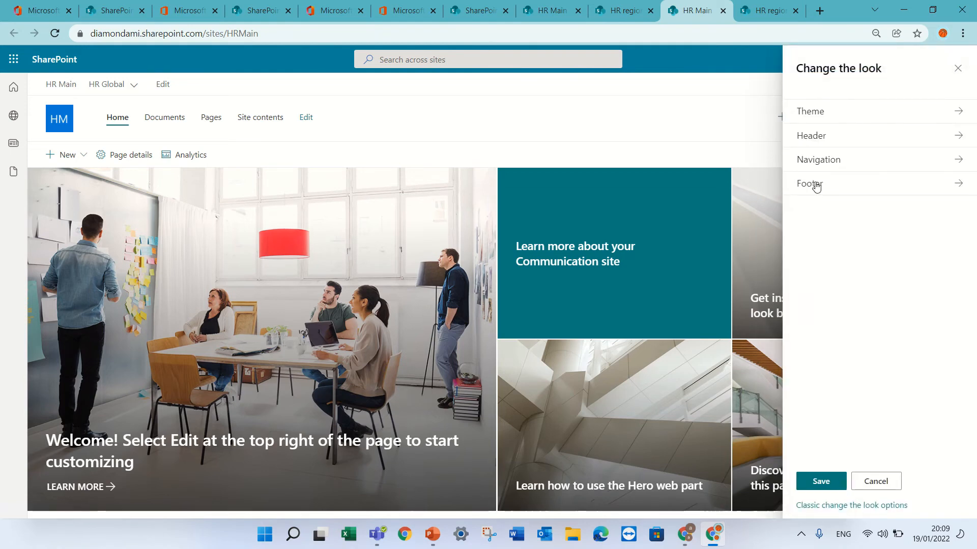
pyautogui.click(830, 161)
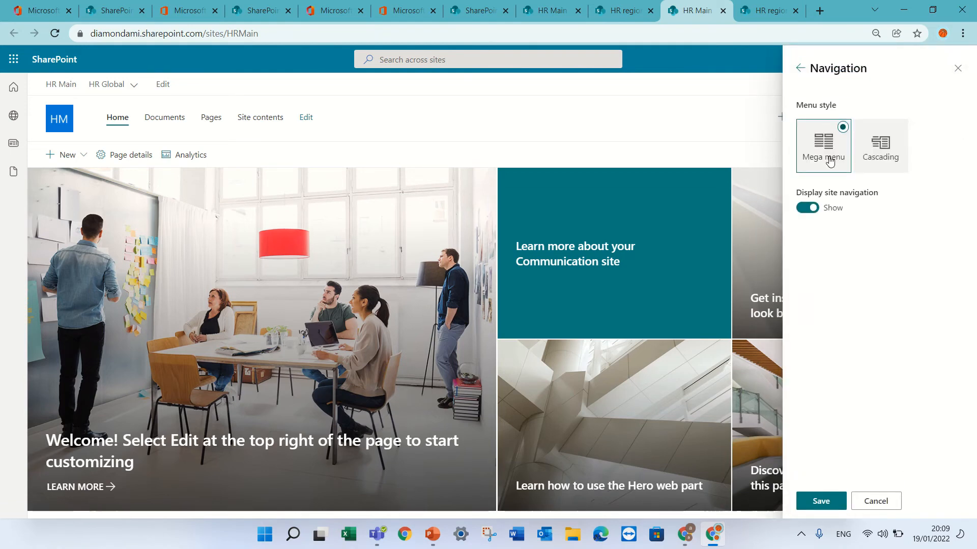
pyautogui.click(807, 208)
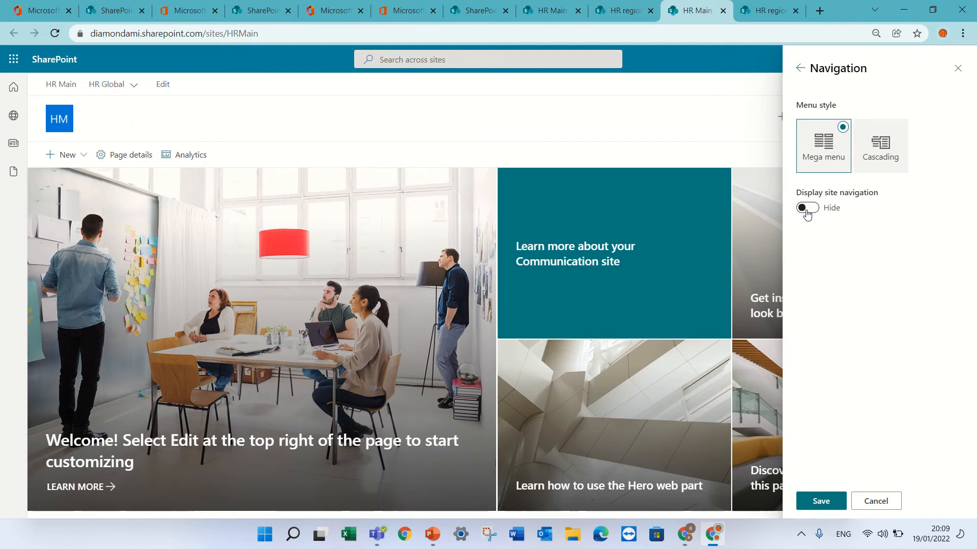
pyautogui.rightClick(806, 211)
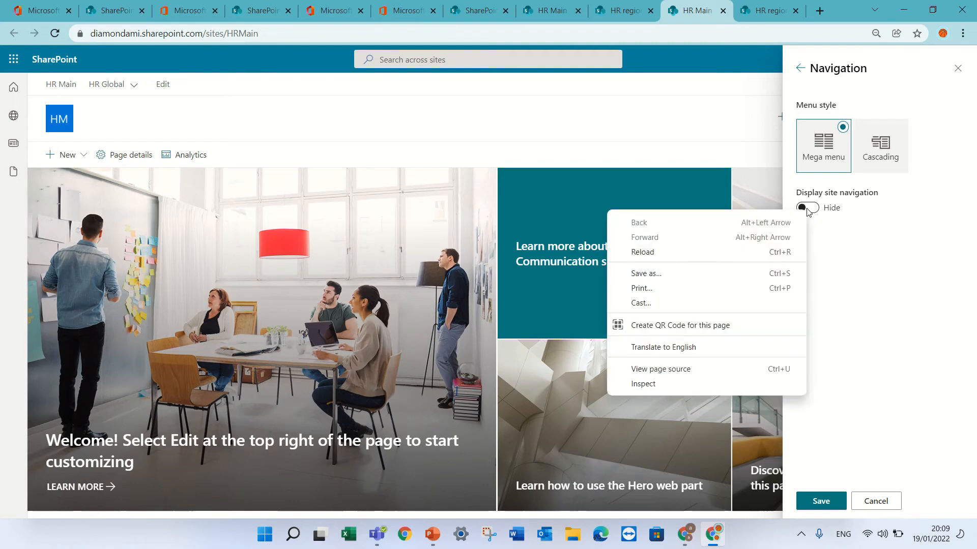
pyautogui.click(809, 211)
pyautogui.click(810, 210)
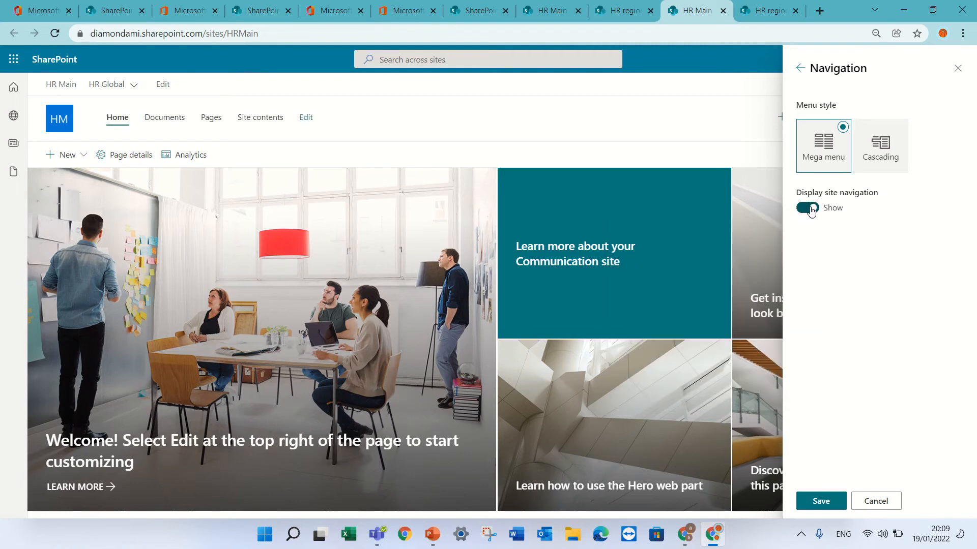
pyautogui.click(810, 208)
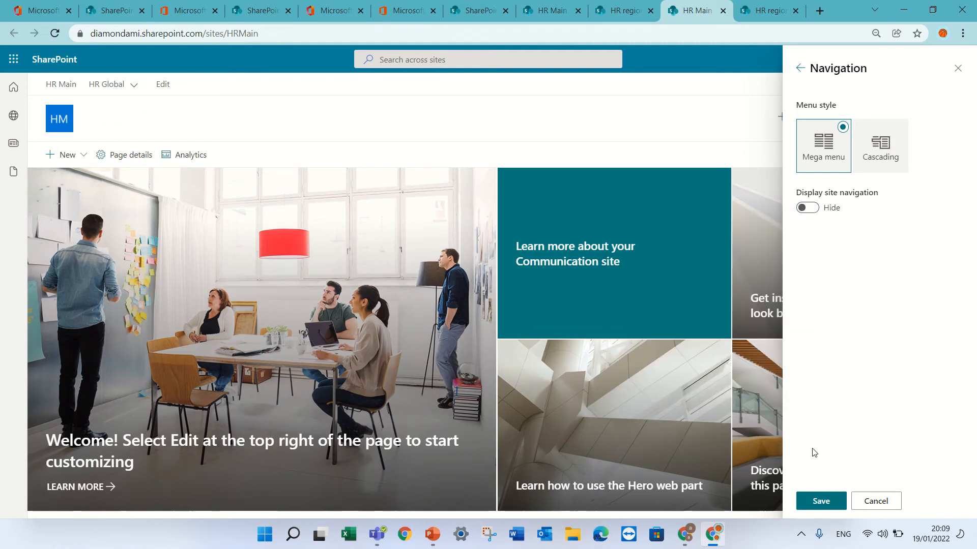
pyautogui.click(818, 502)
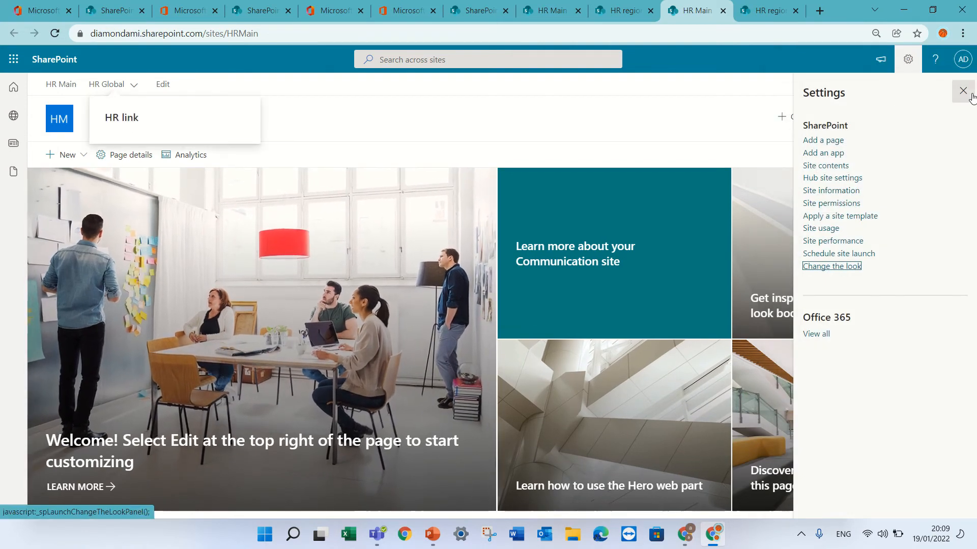
# Step: Set HR Main's site navigation display back to Show in its look settings and save
pyautogui.click(832, 265)
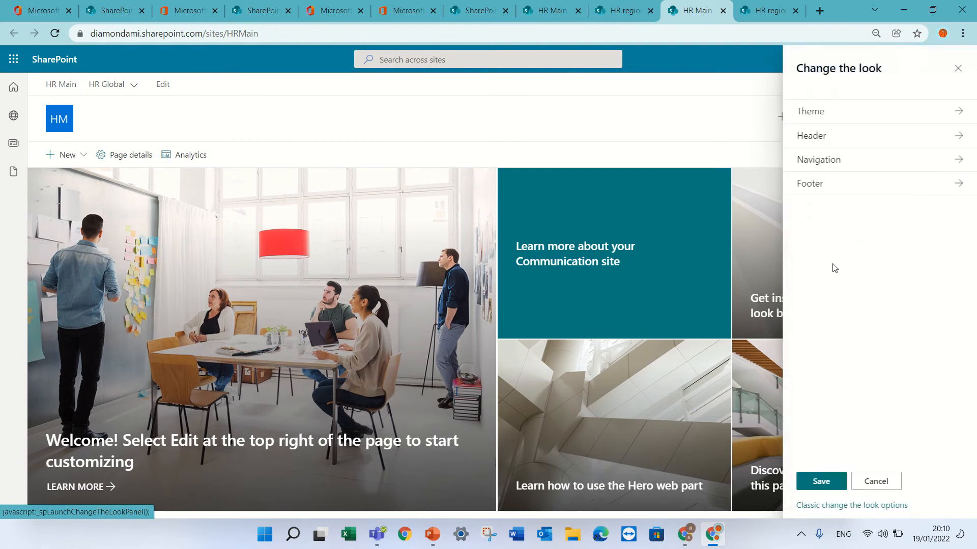
pyautogui.click(820, 163)
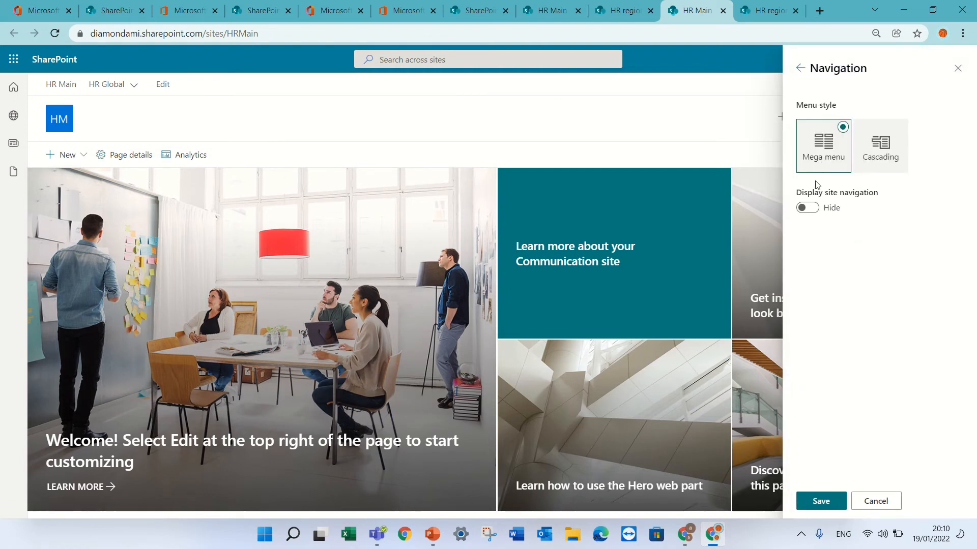
pyautogui.click(812, 208)
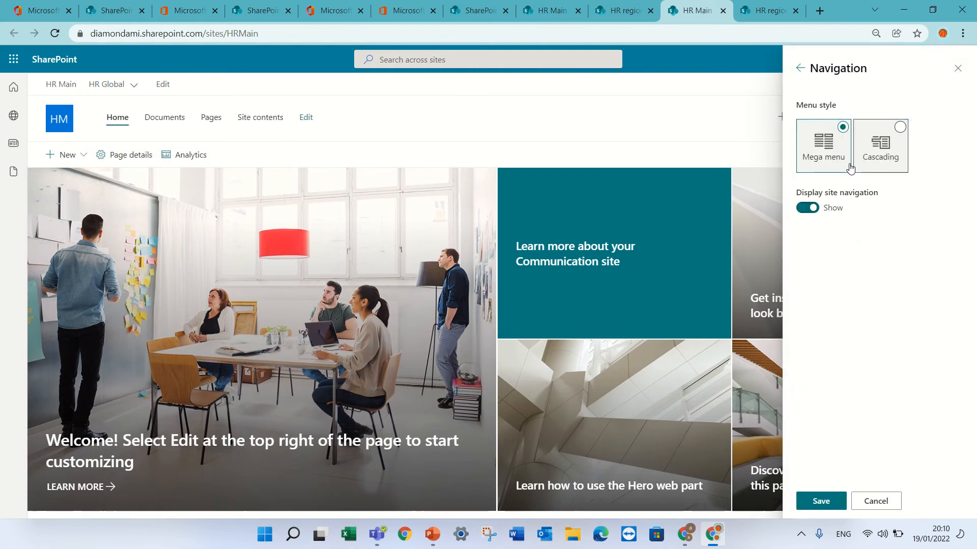
pyautogui.click(820, 502)
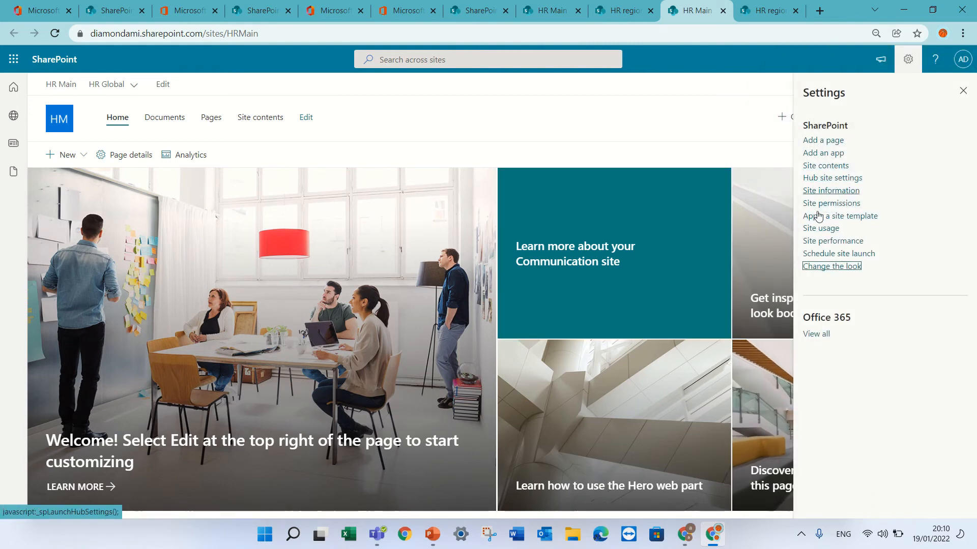
# Step: Review HR Main's hub site settings and close them without changing anything
pyautogui.click(847, 178)
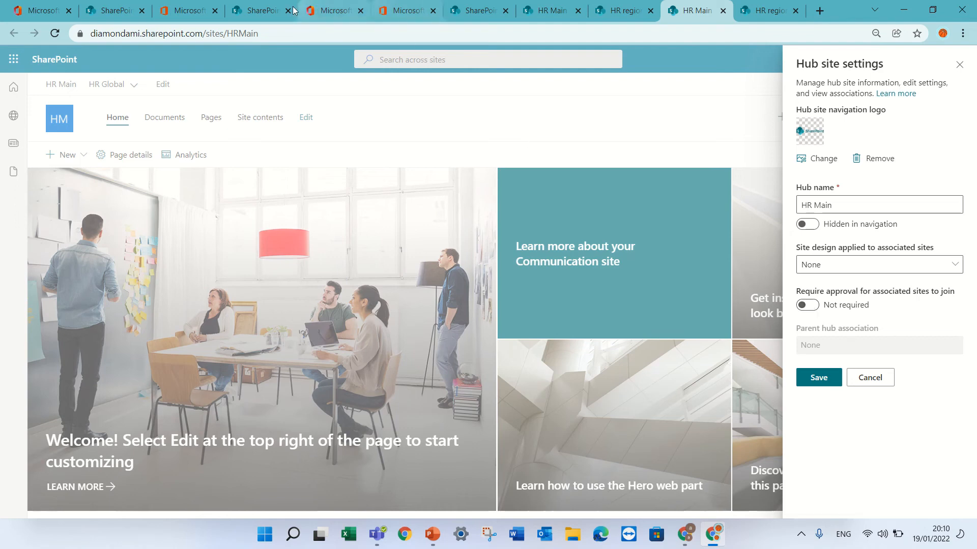
pyautogui.click(959, 65)
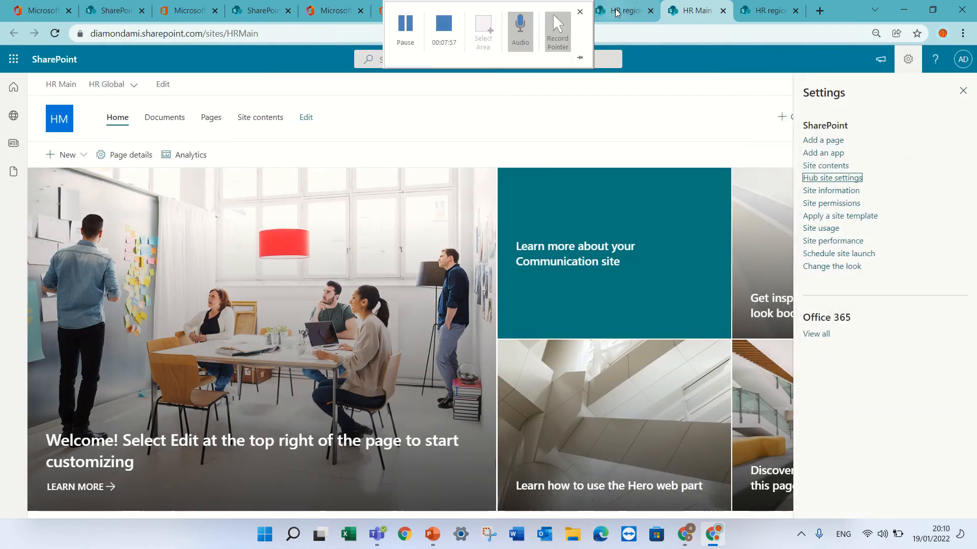
# Step: Set the HR region site's hub site association to None in its site information and save
pyautogui.click(623, 10)
pyautogui.click(907, 59)
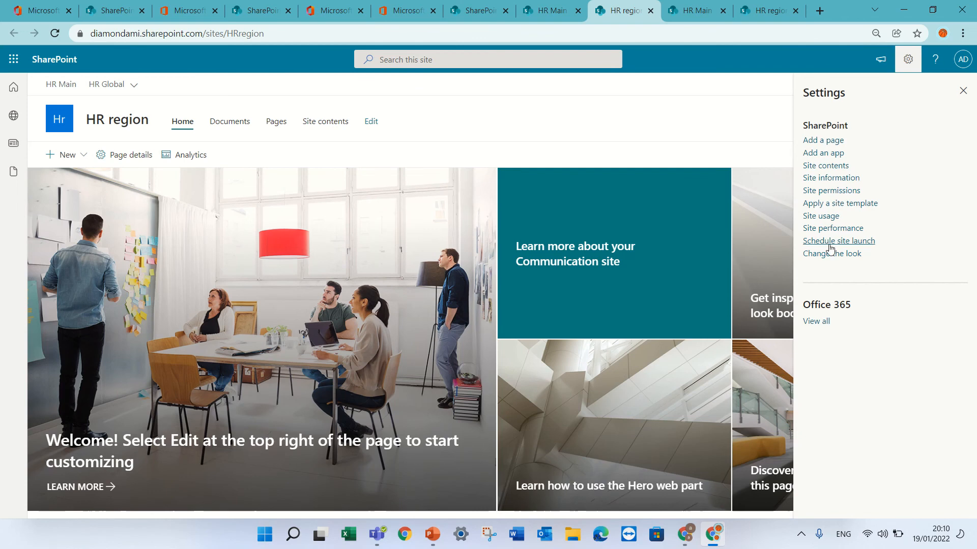
pyautogui.click(848, 179)
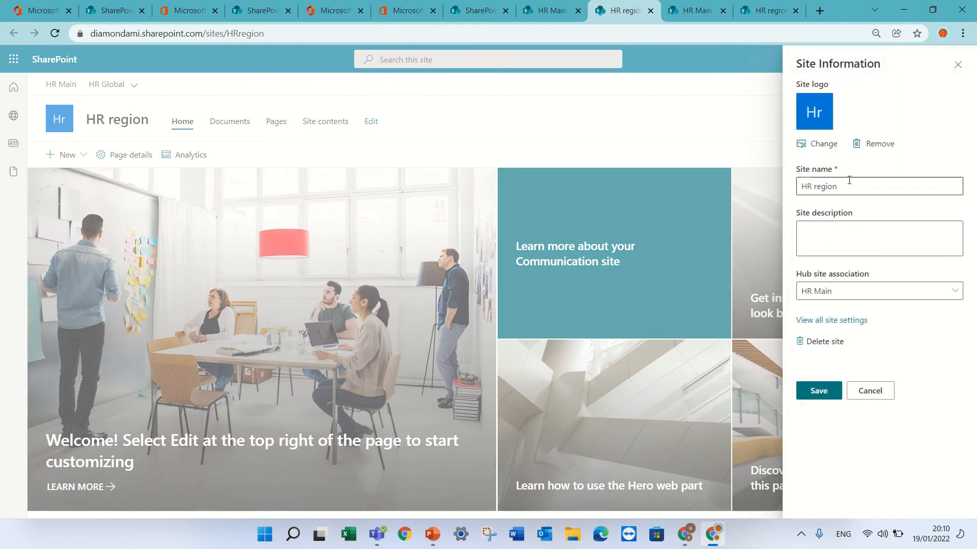
pyautogui.click(847, 297)
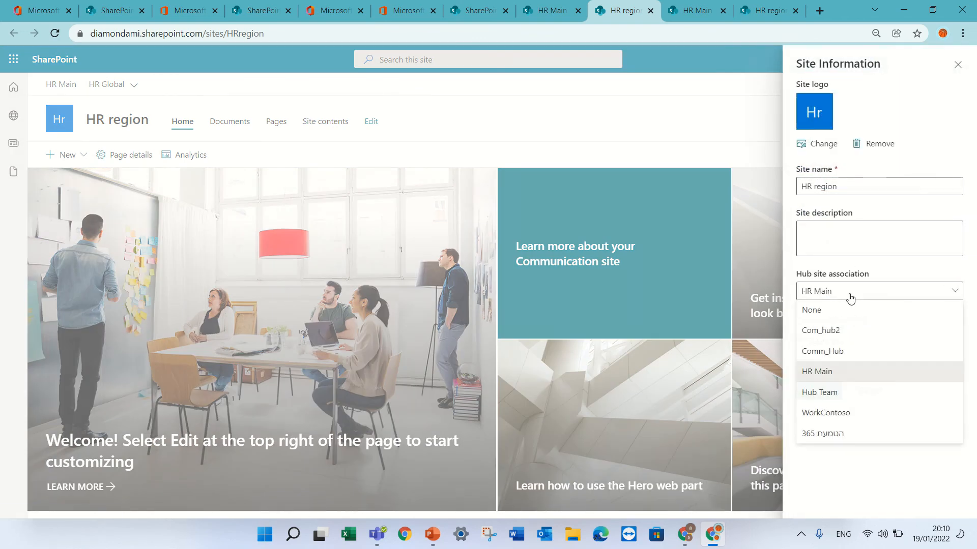
pyautogui.click(833, 311)
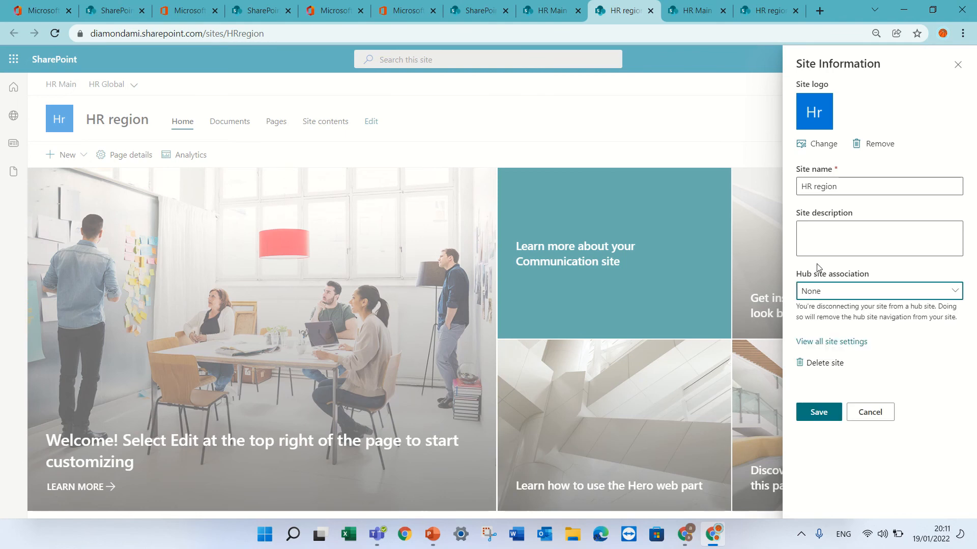
pyautogui.click(816, 412)
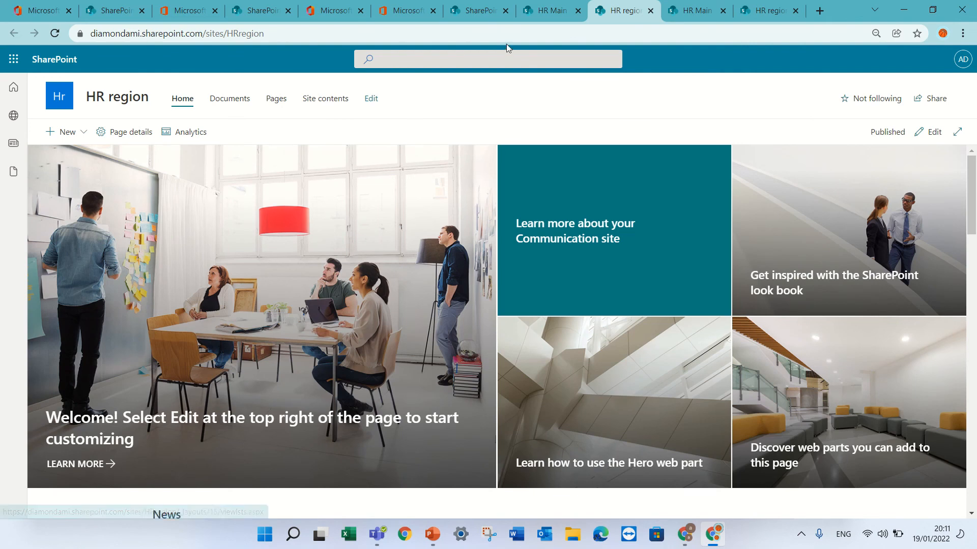
# Step: Switch to the SharePoint admin center, unregister HR Main as a hub site, and open the HR Main site from its URL
pyautogui.click(547, 10)
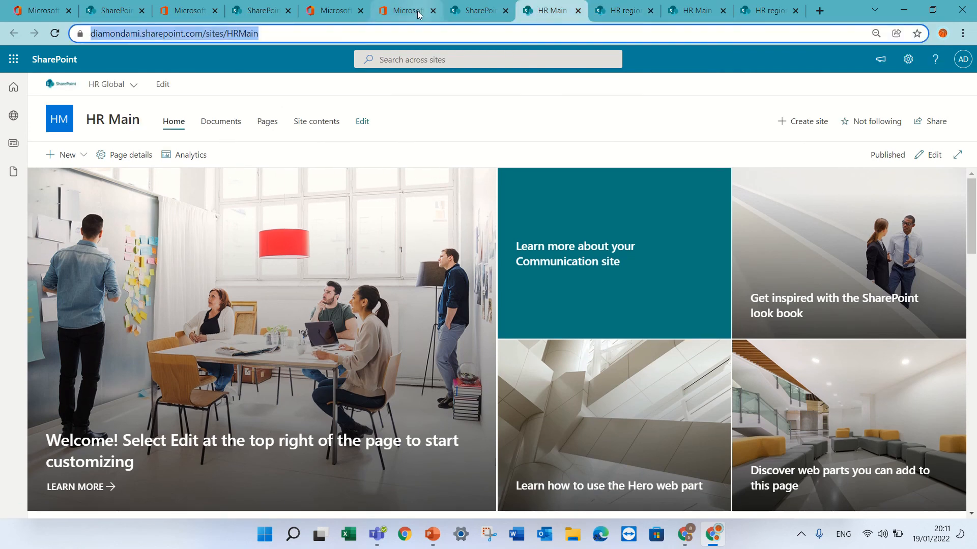
pyautogui.click(471, 14)
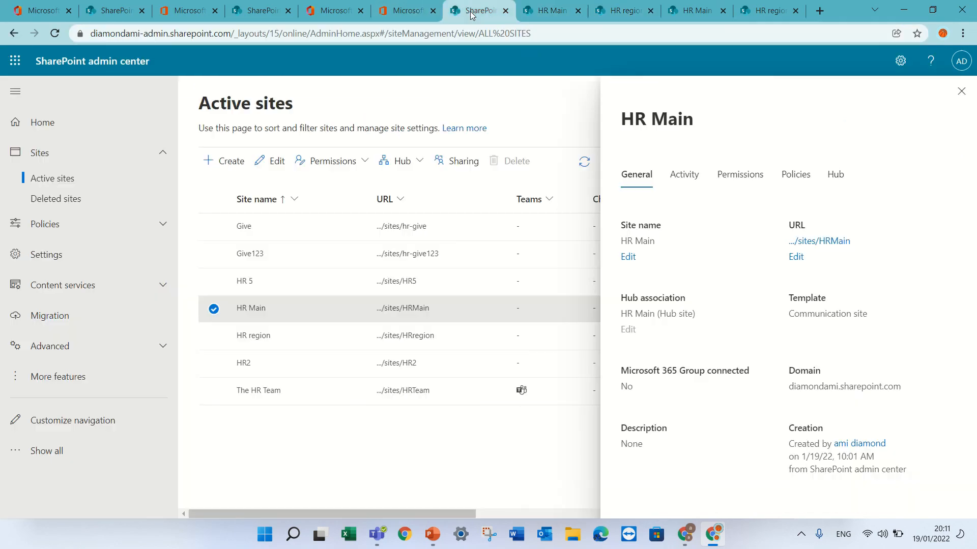
pyautogui.click(961, 91)
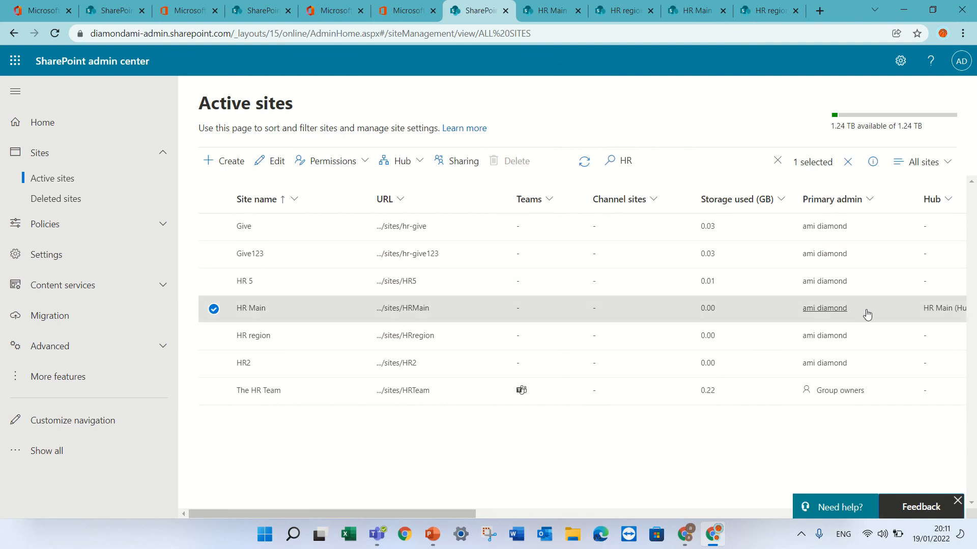
pyautogui.click(418, 164)
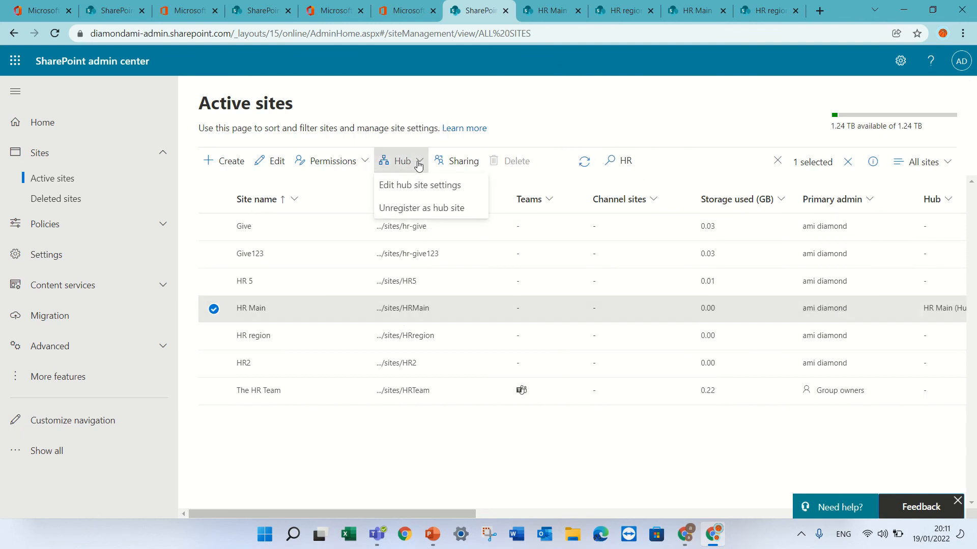
pyautogui.click(425, 209)
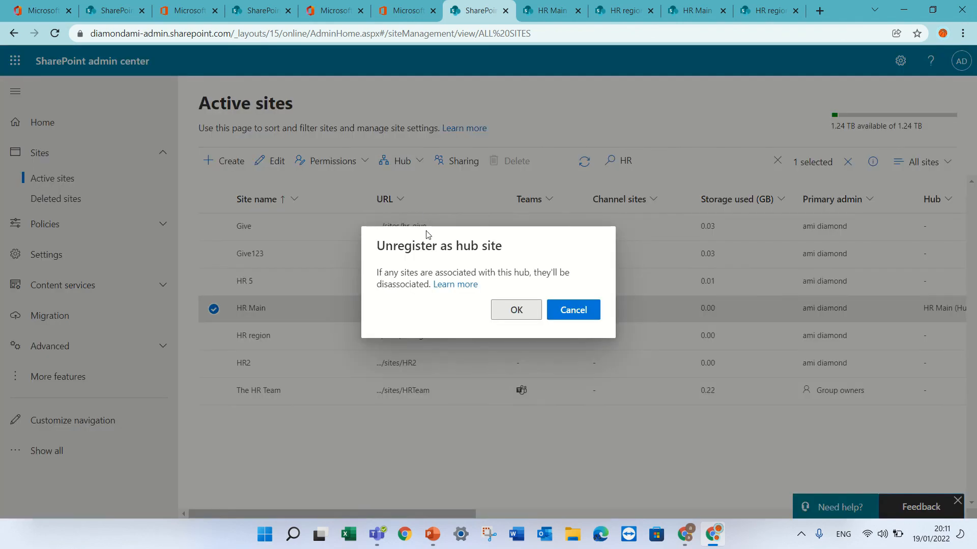
pyautogui.click(515, 311)
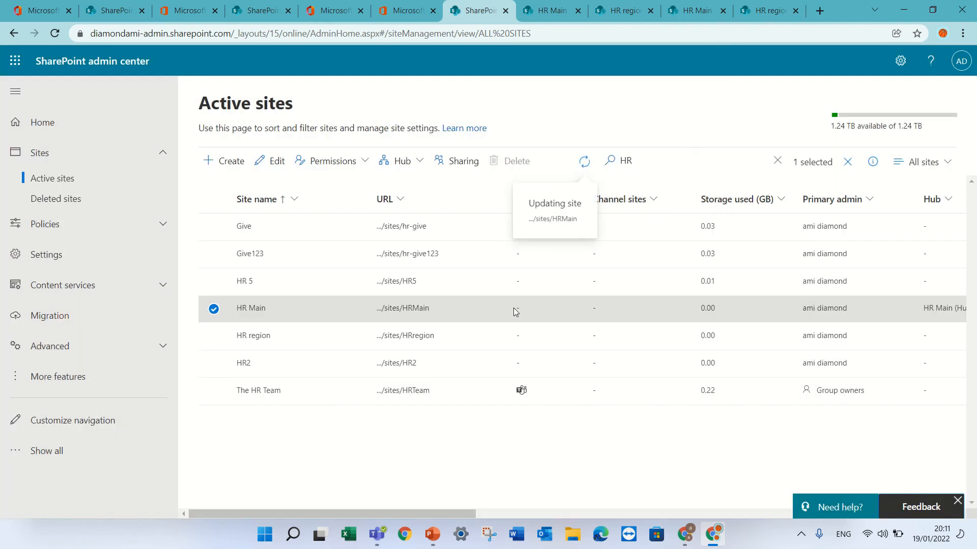
pyautogui.click(403, 310)
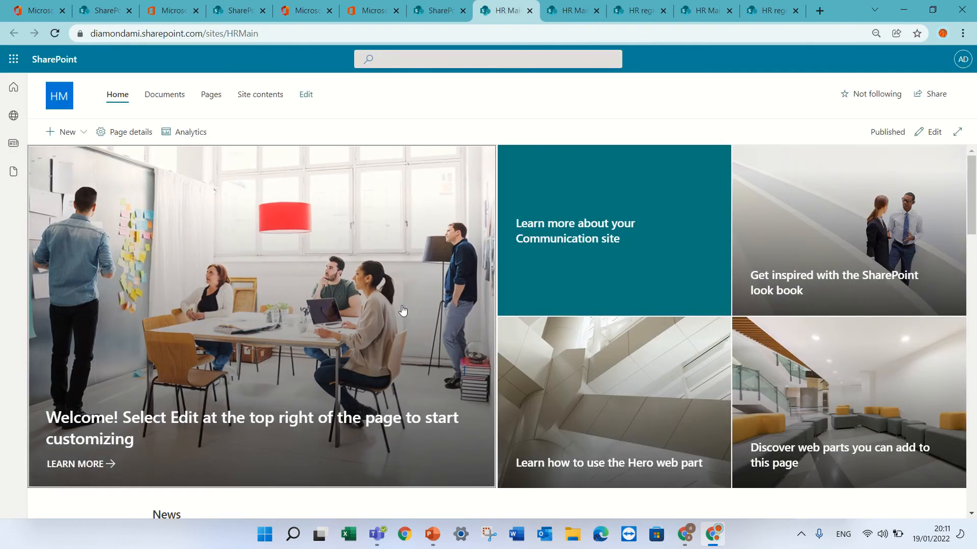